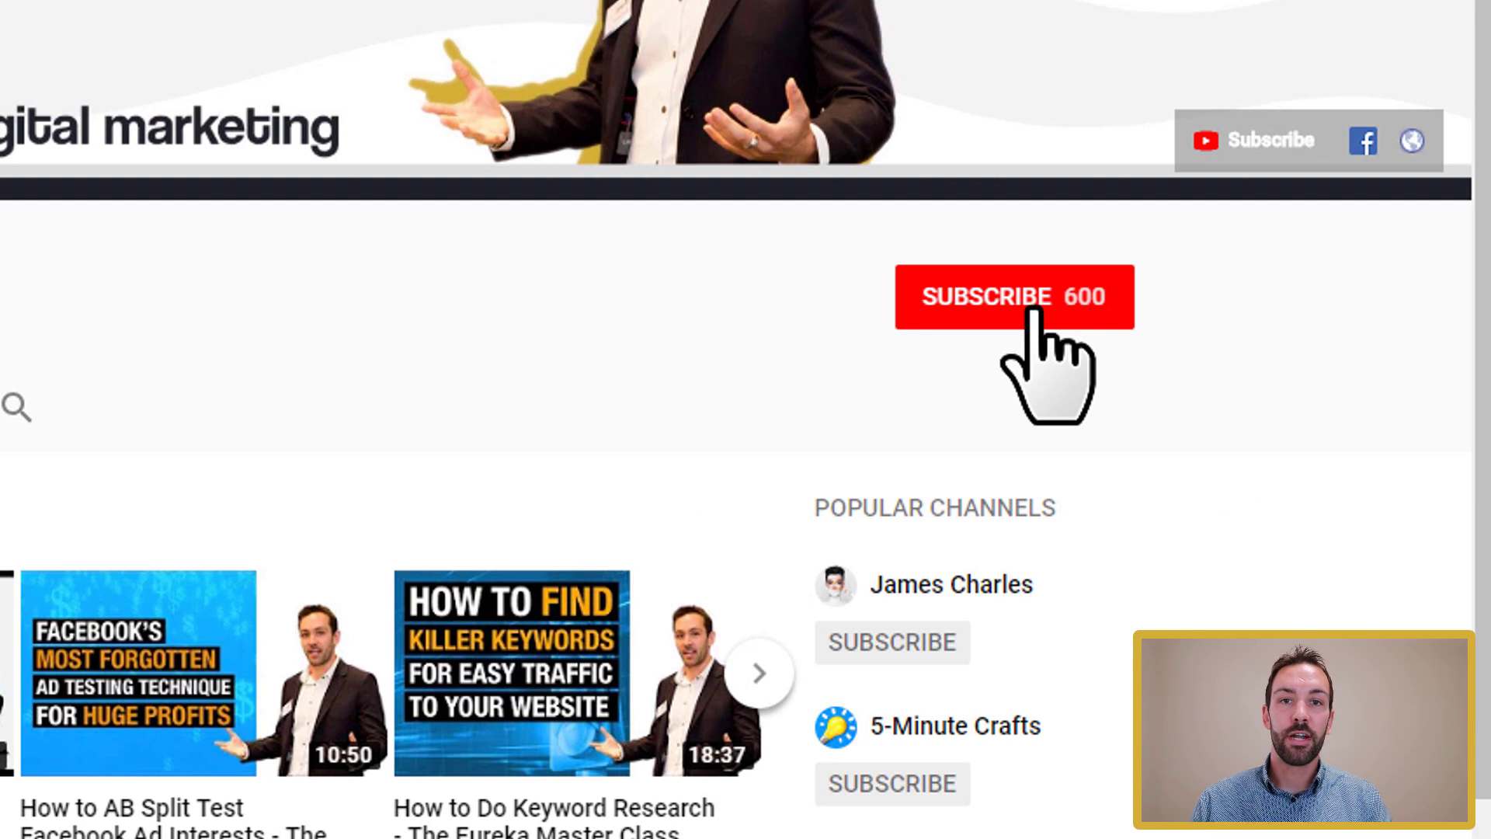
Subscribe to the digital marketing YouTube channel, bringing it to 601 subscribers
click(1235, 333)
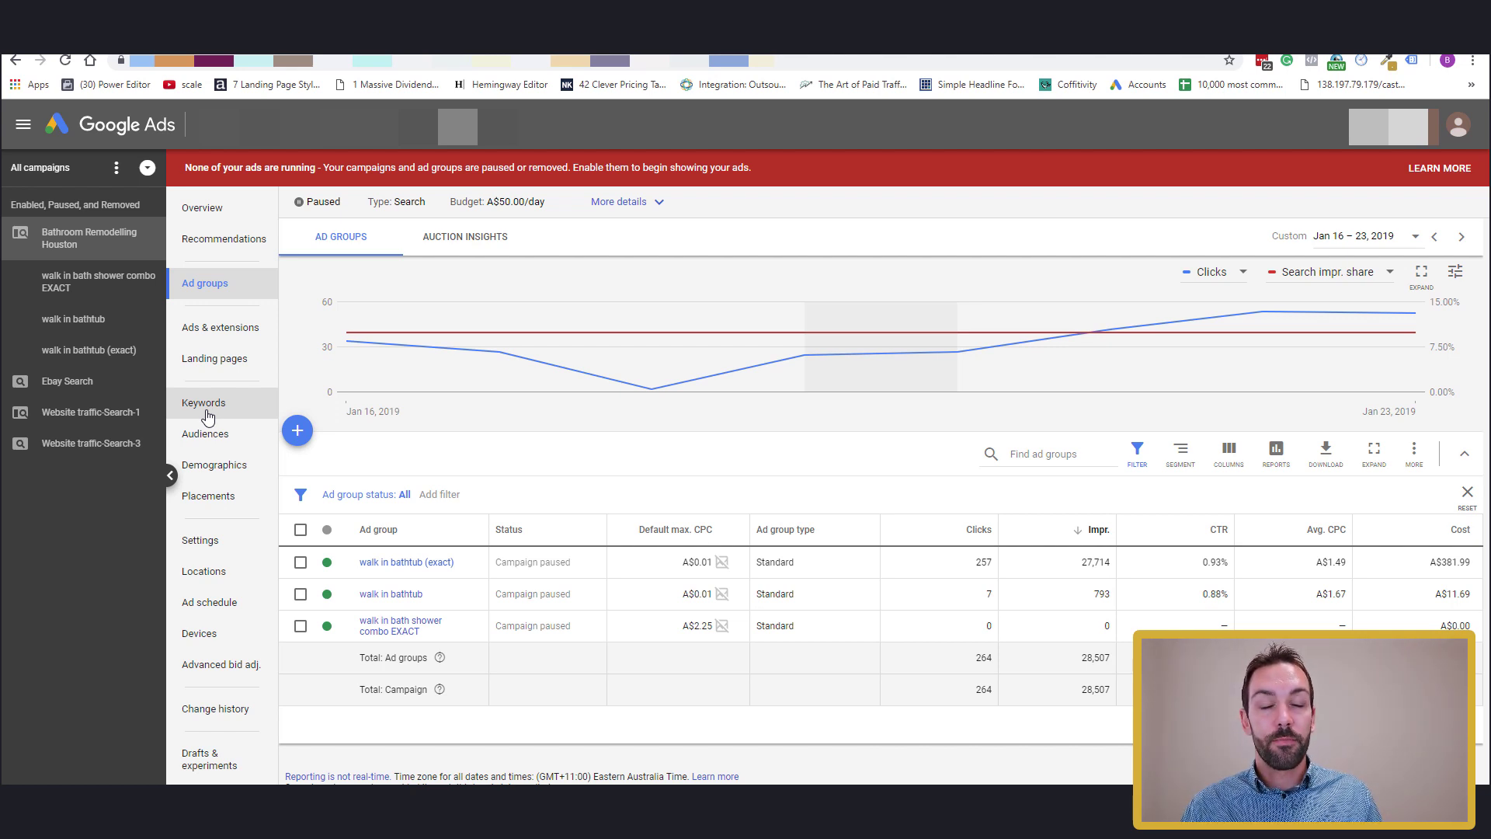
Open the campaign's Search Terms report under Keywords and scroll through the triggering searches
click(207, 417)
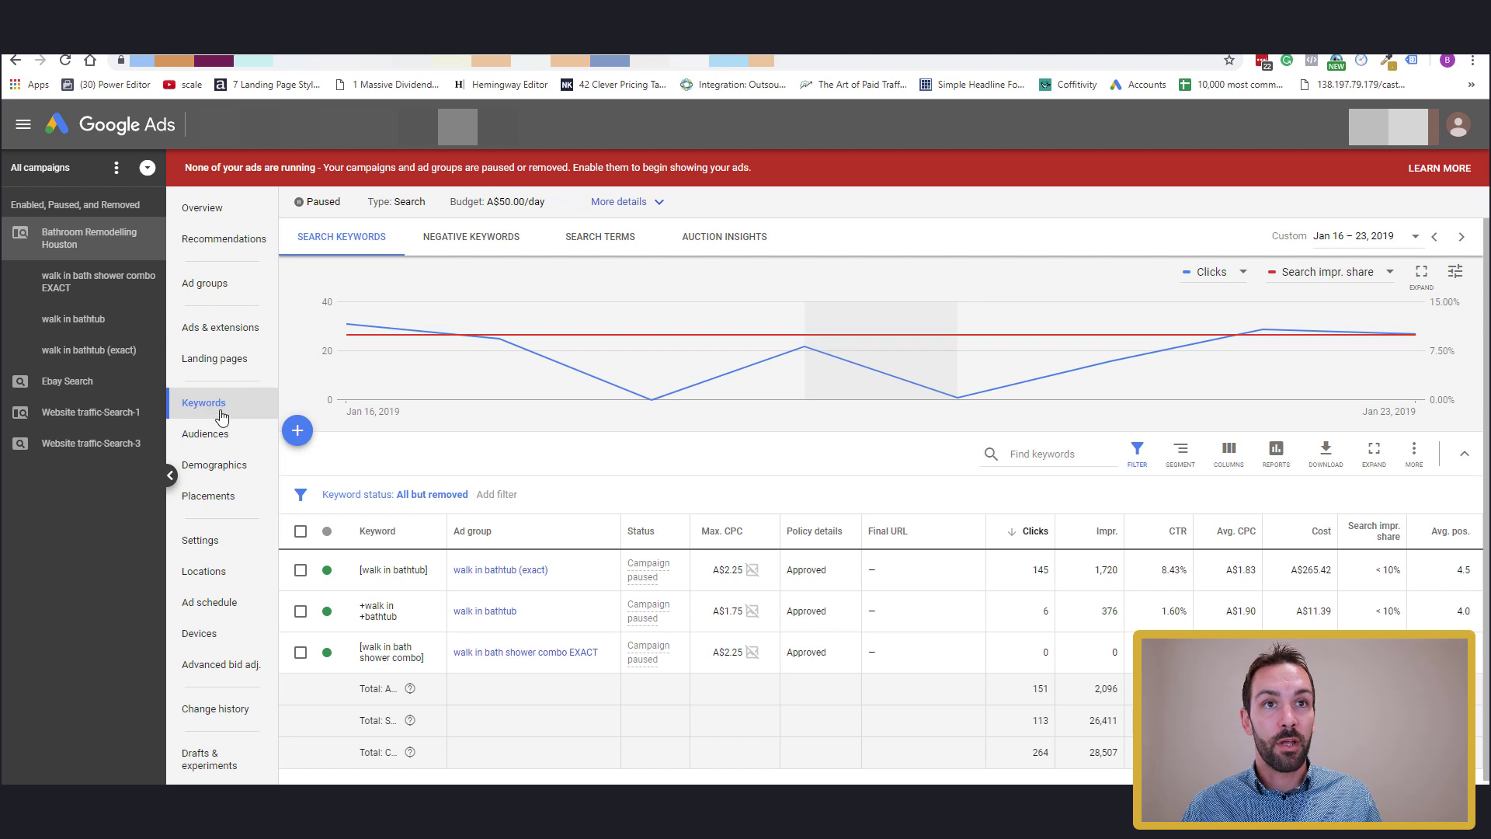
click(601, 243)
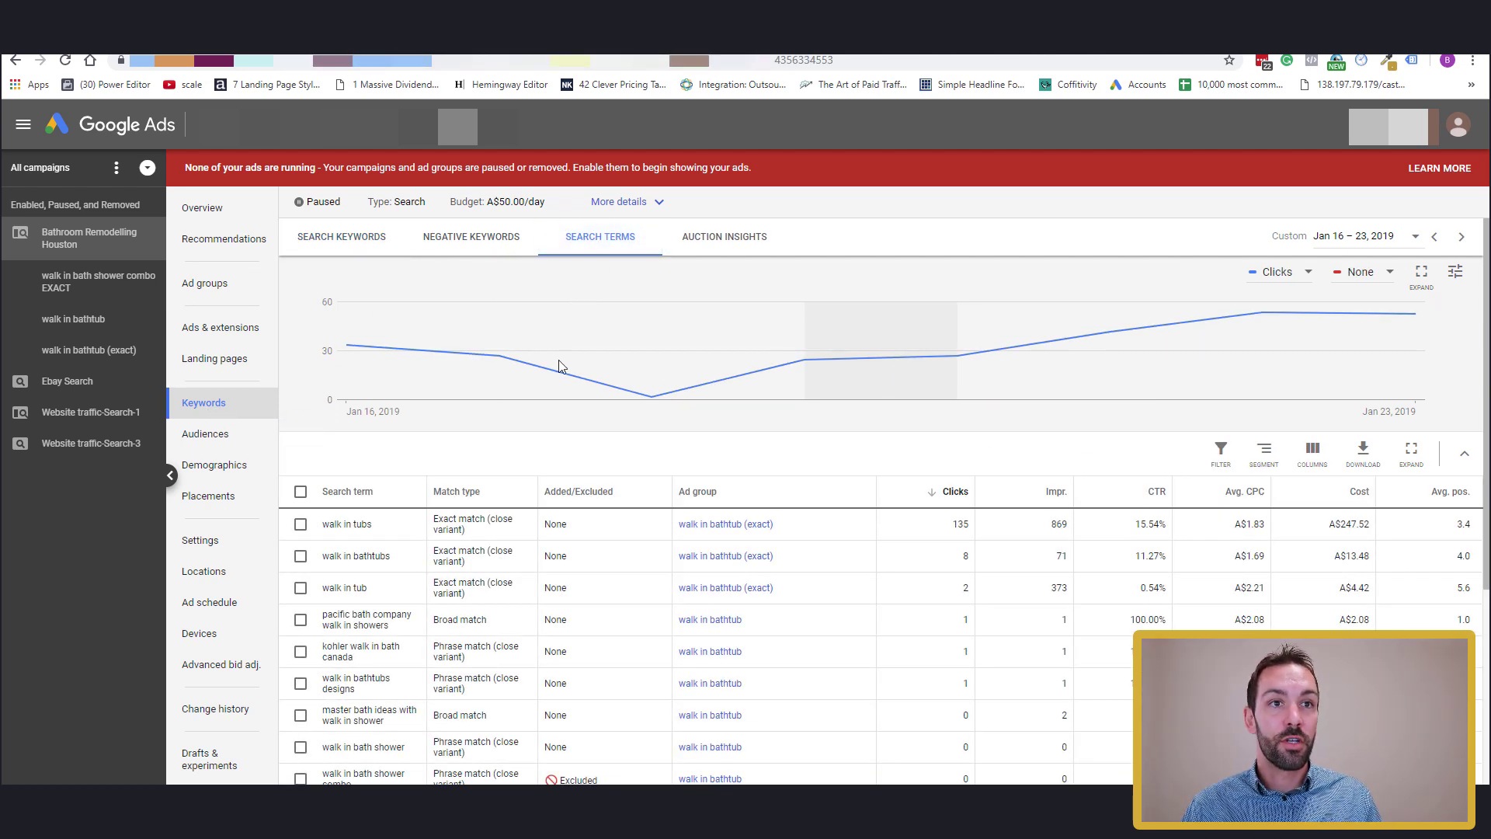
scroll(520, 482, down, 2)
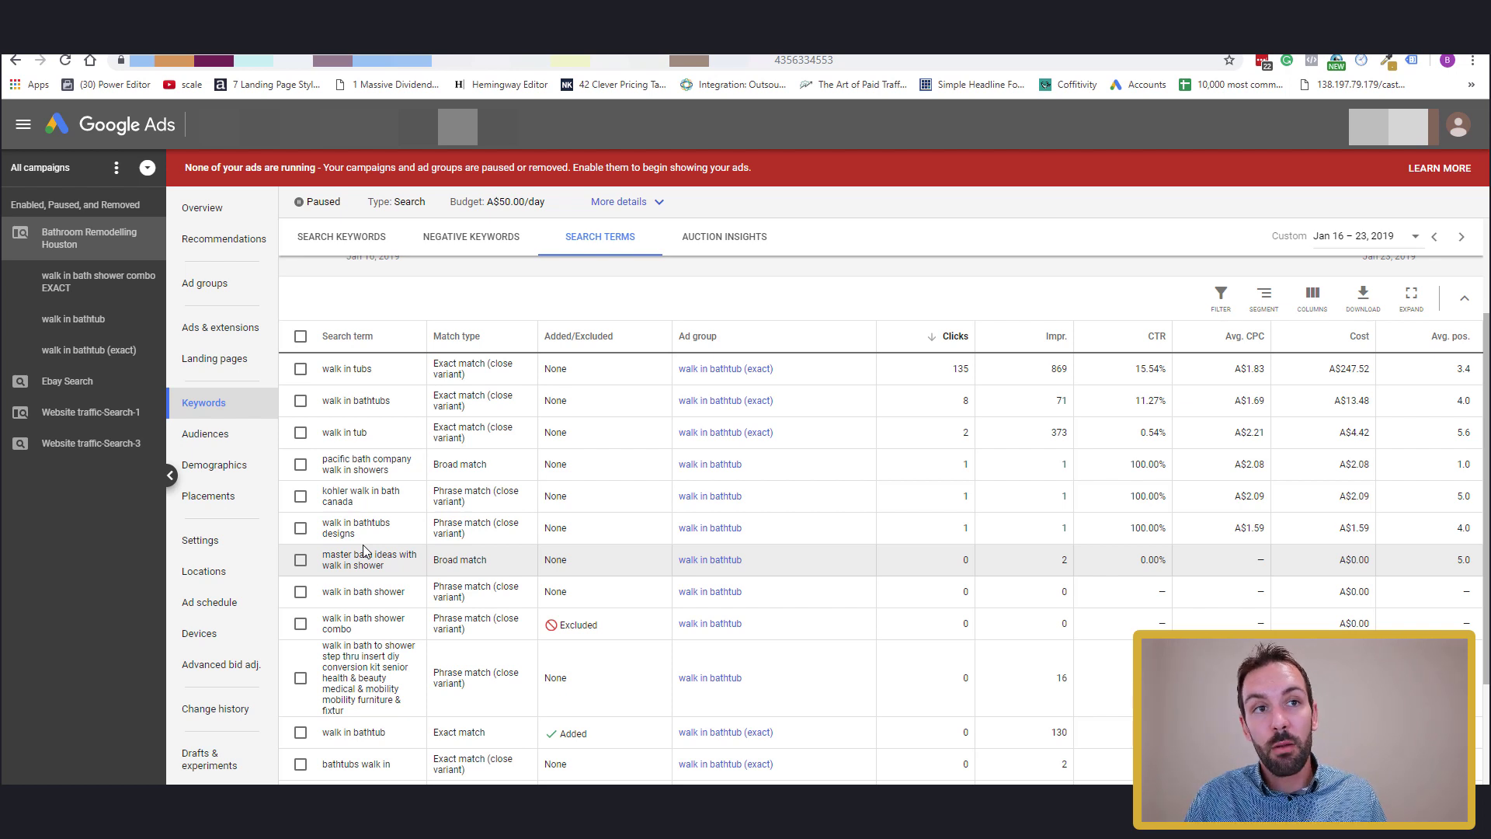
Copy the word 'designs' from the 'walk in bathtubs designs' search term
triple_click(348, 536)
double_click(347, 535)
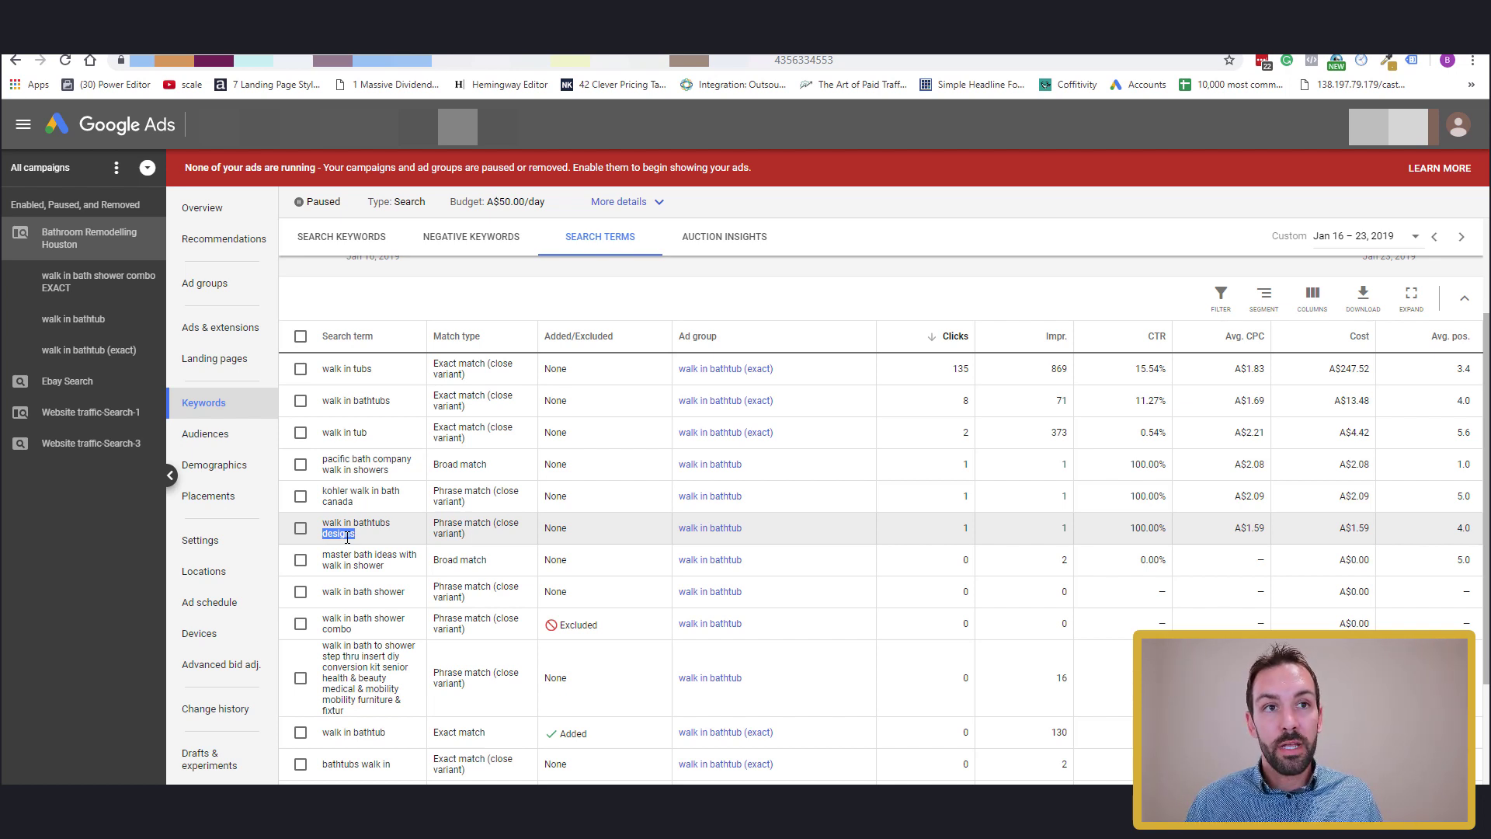
right_click(347, 536)
click(354, 548)
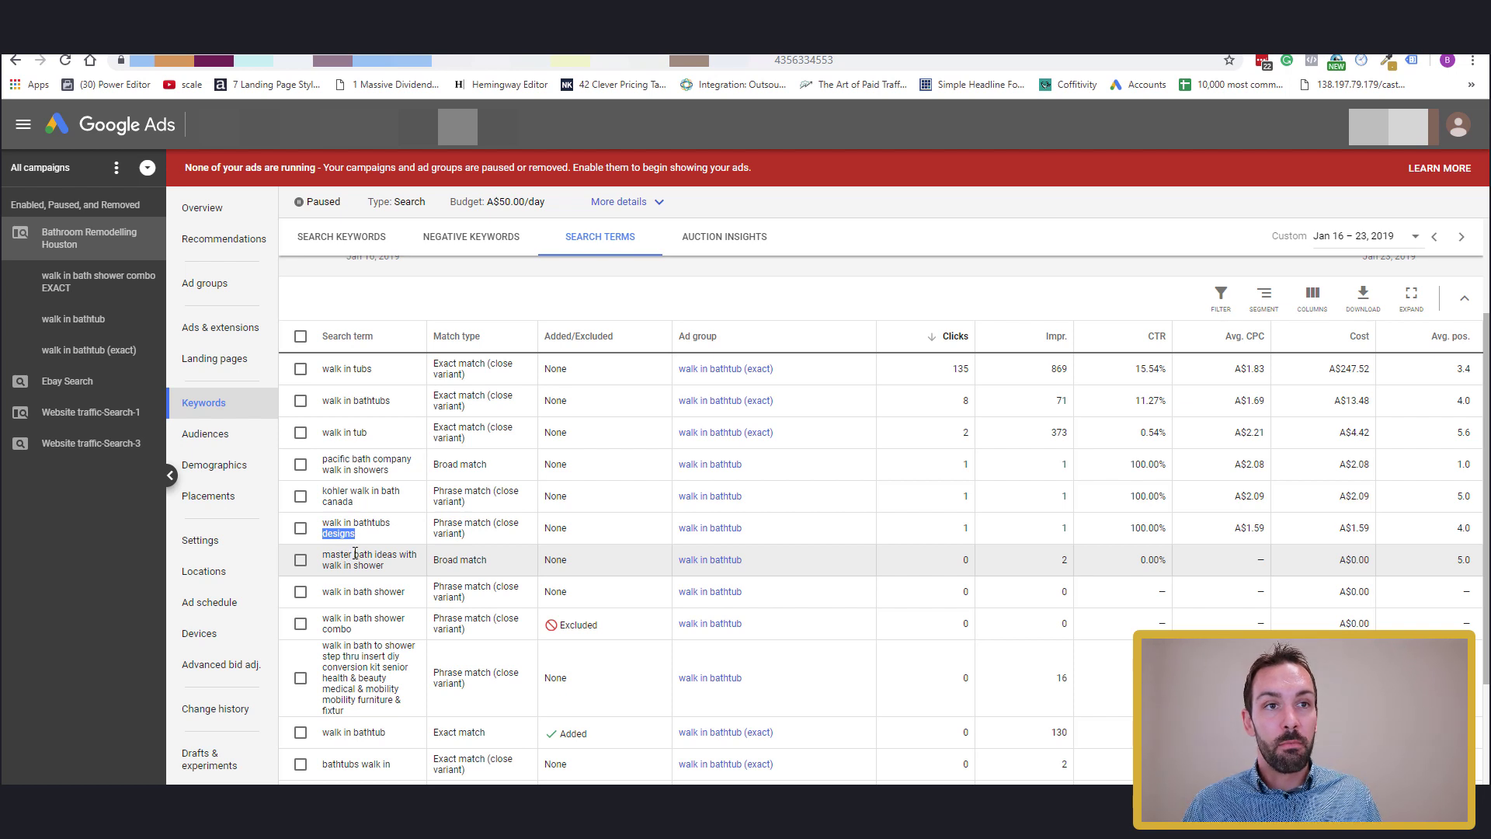
Highlight the unwanted words 'ideas' and 'diy' in other search terms while scrolling the table
double_click(384, 553)
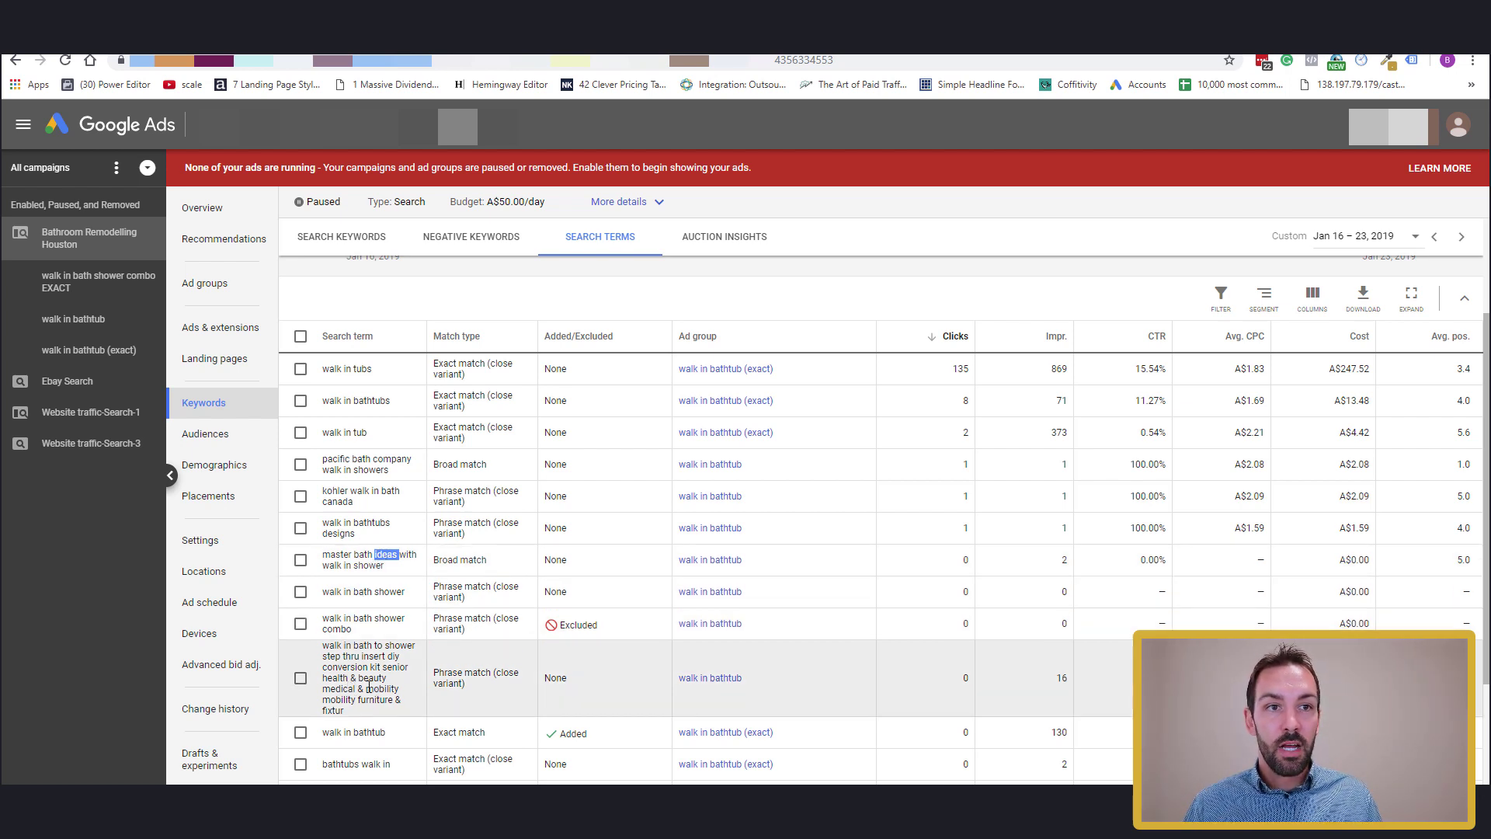
scroll(347, 672, down, 1)
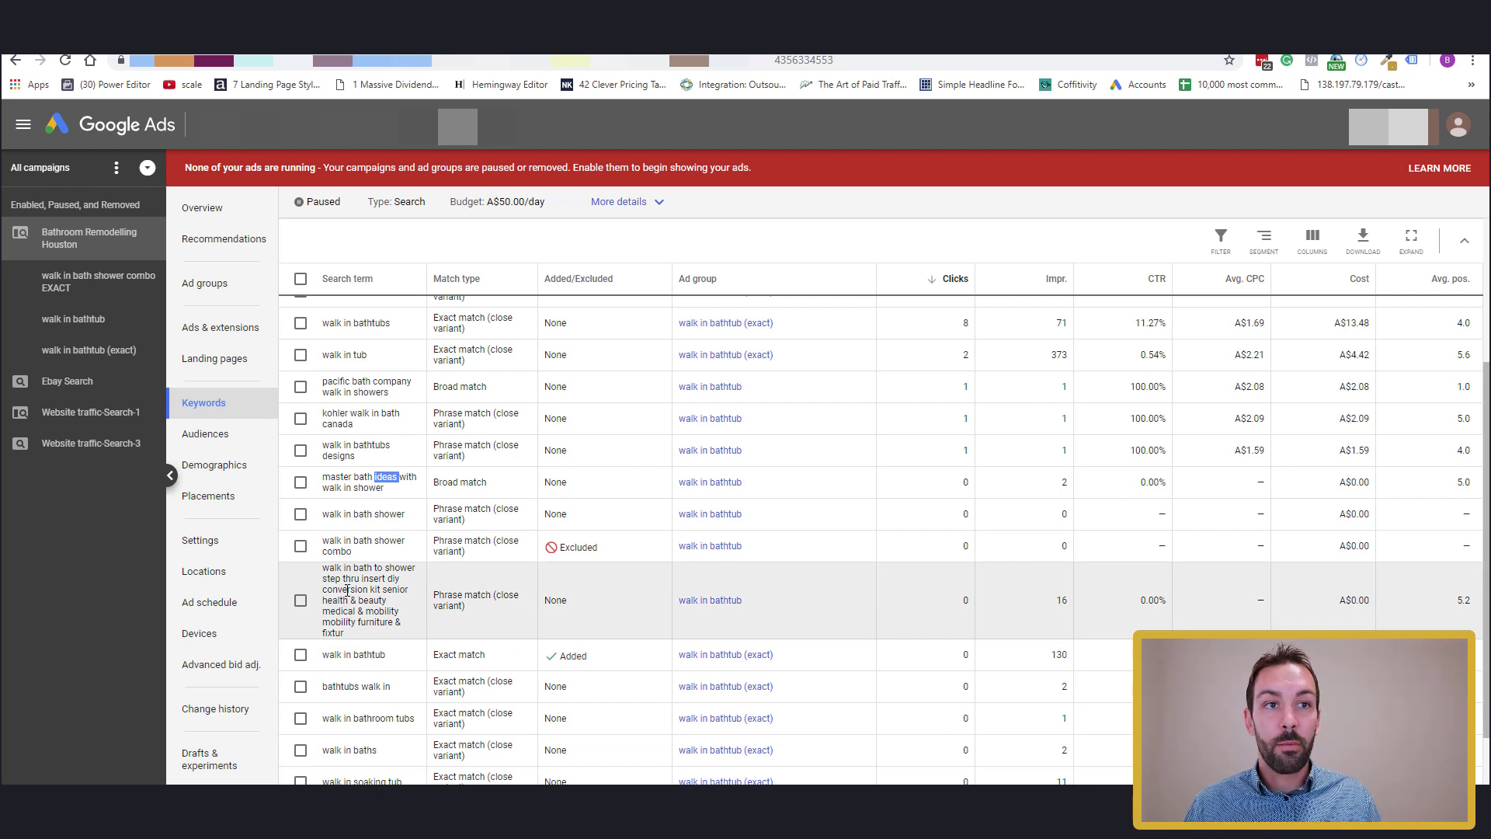
double_click(394, 578)
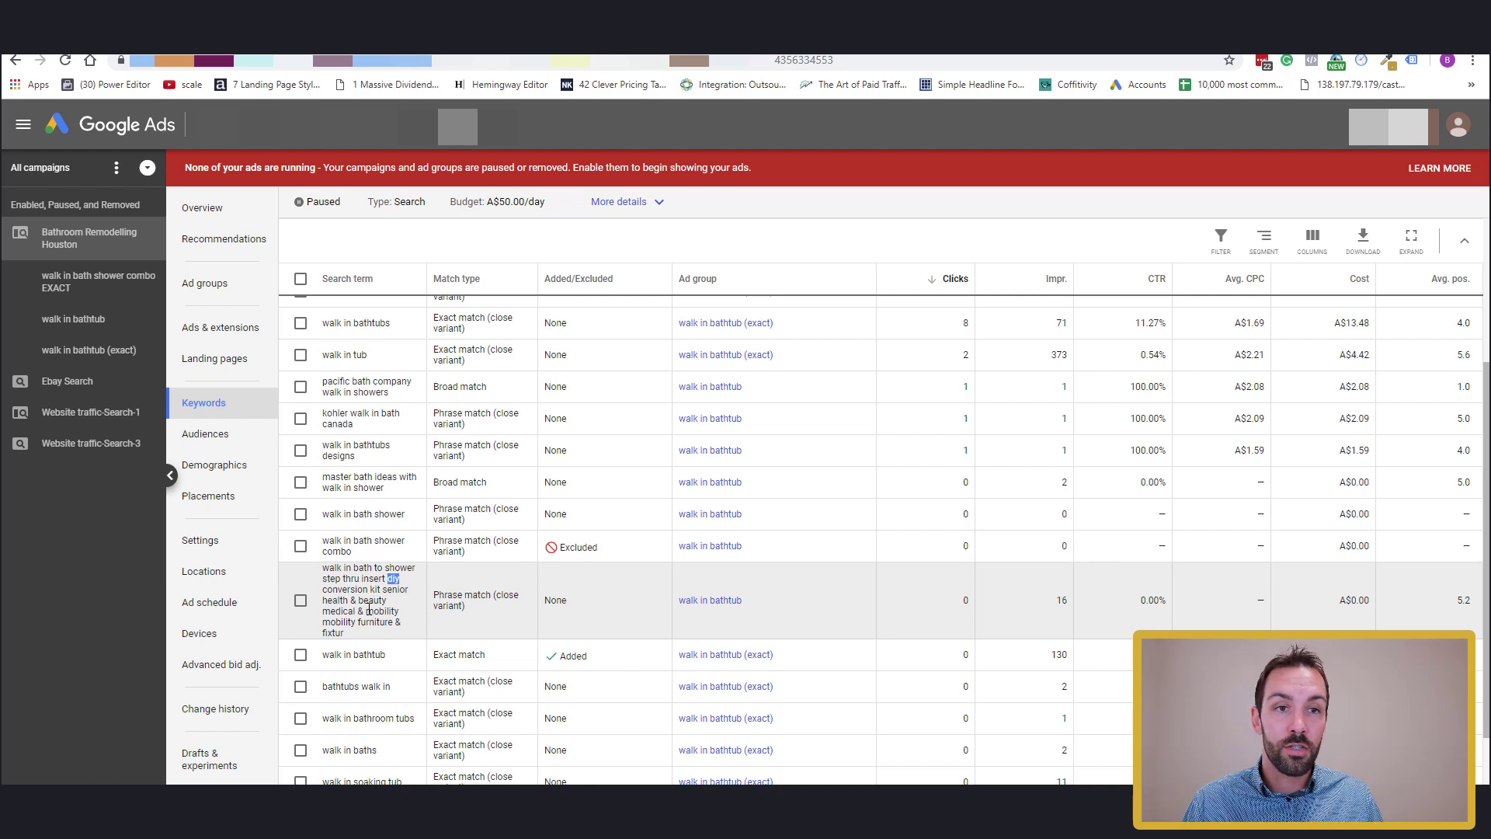
scroll(369, 610, down, 3)
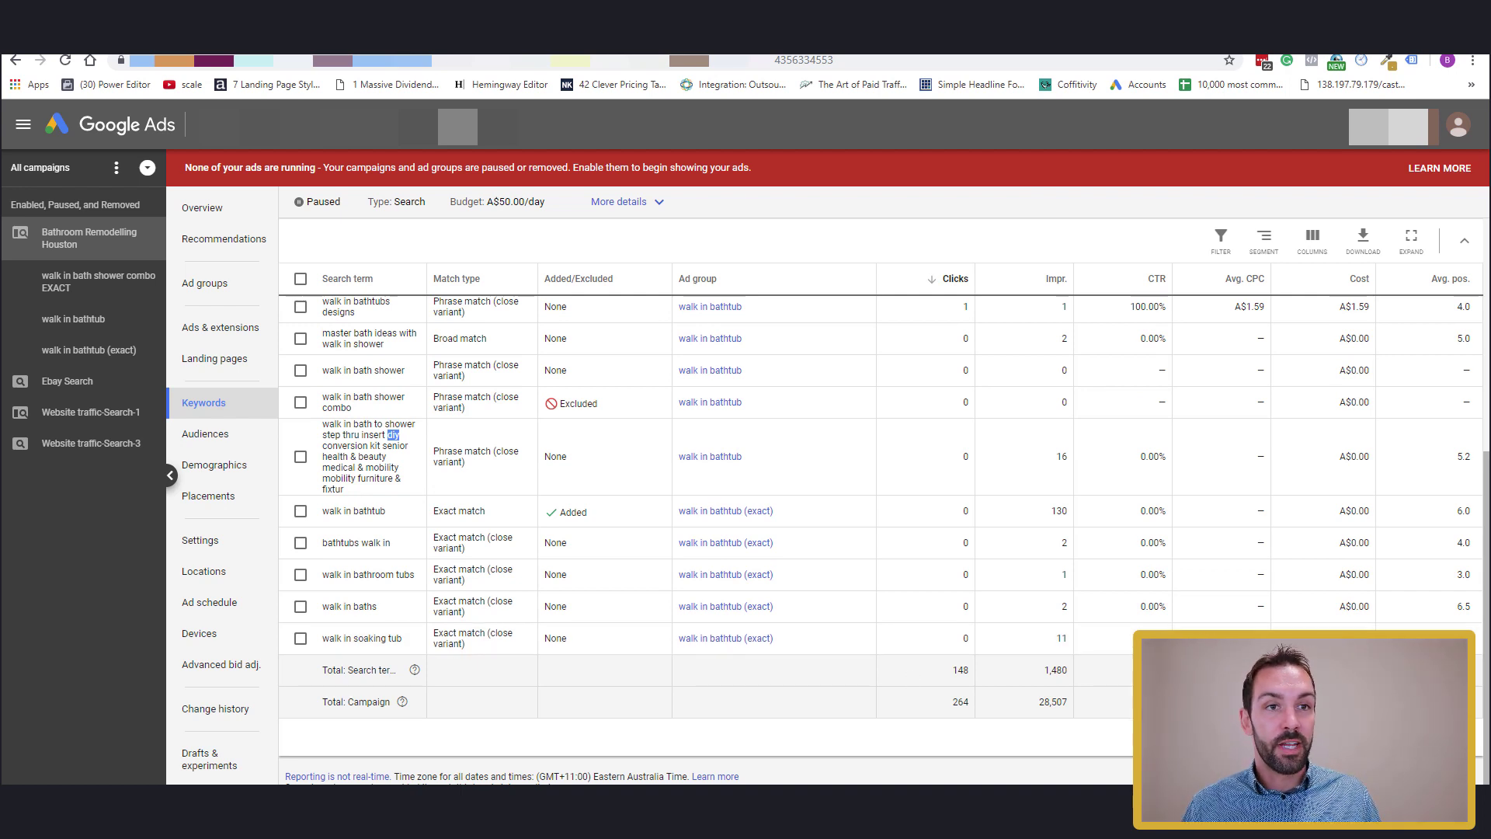
scroll(1120, 753, up, 3)
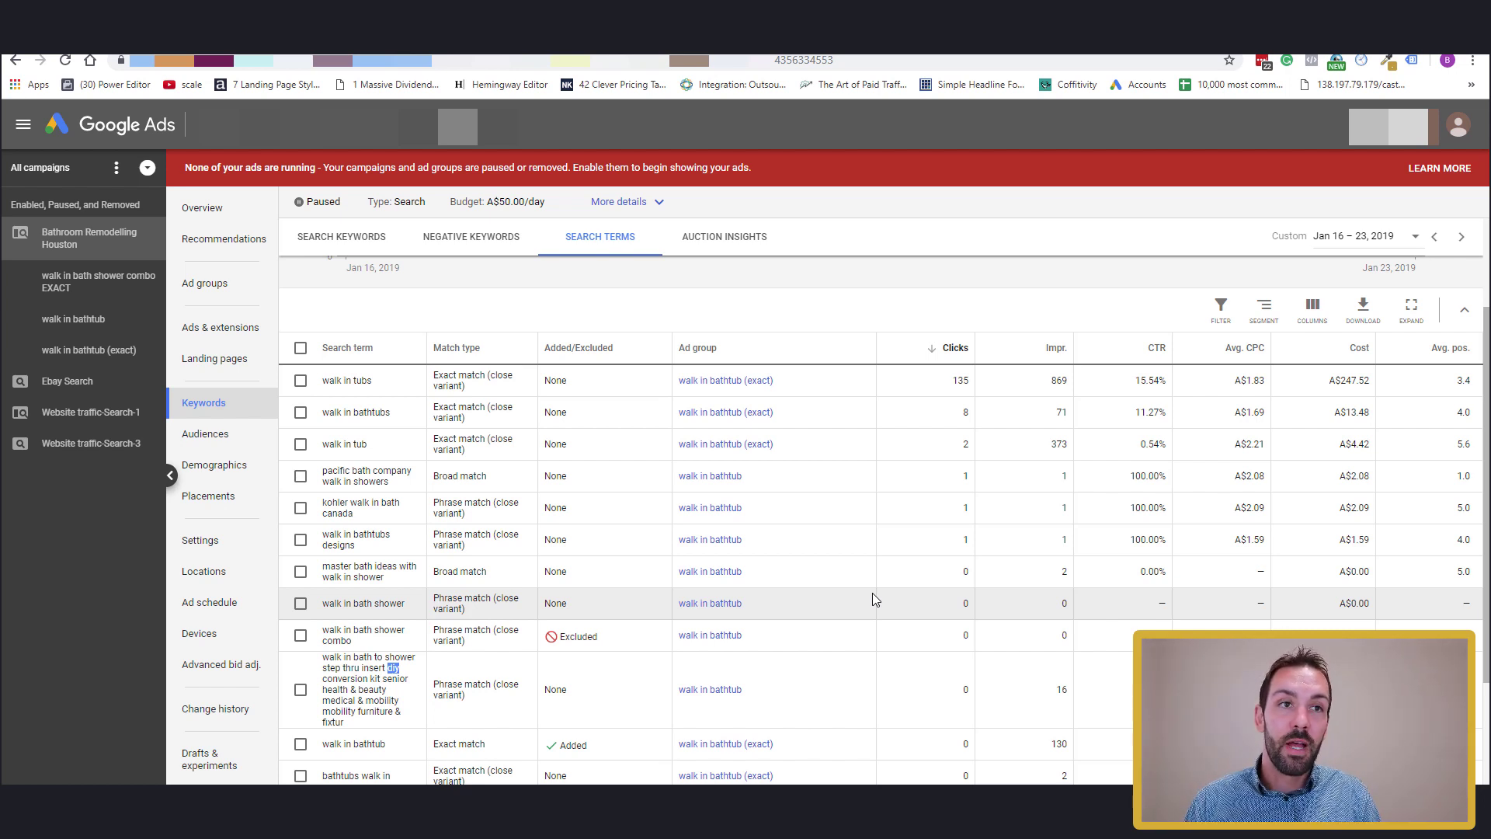
Sort the search terms by impressions and scroll through the table
click(1053, 363)
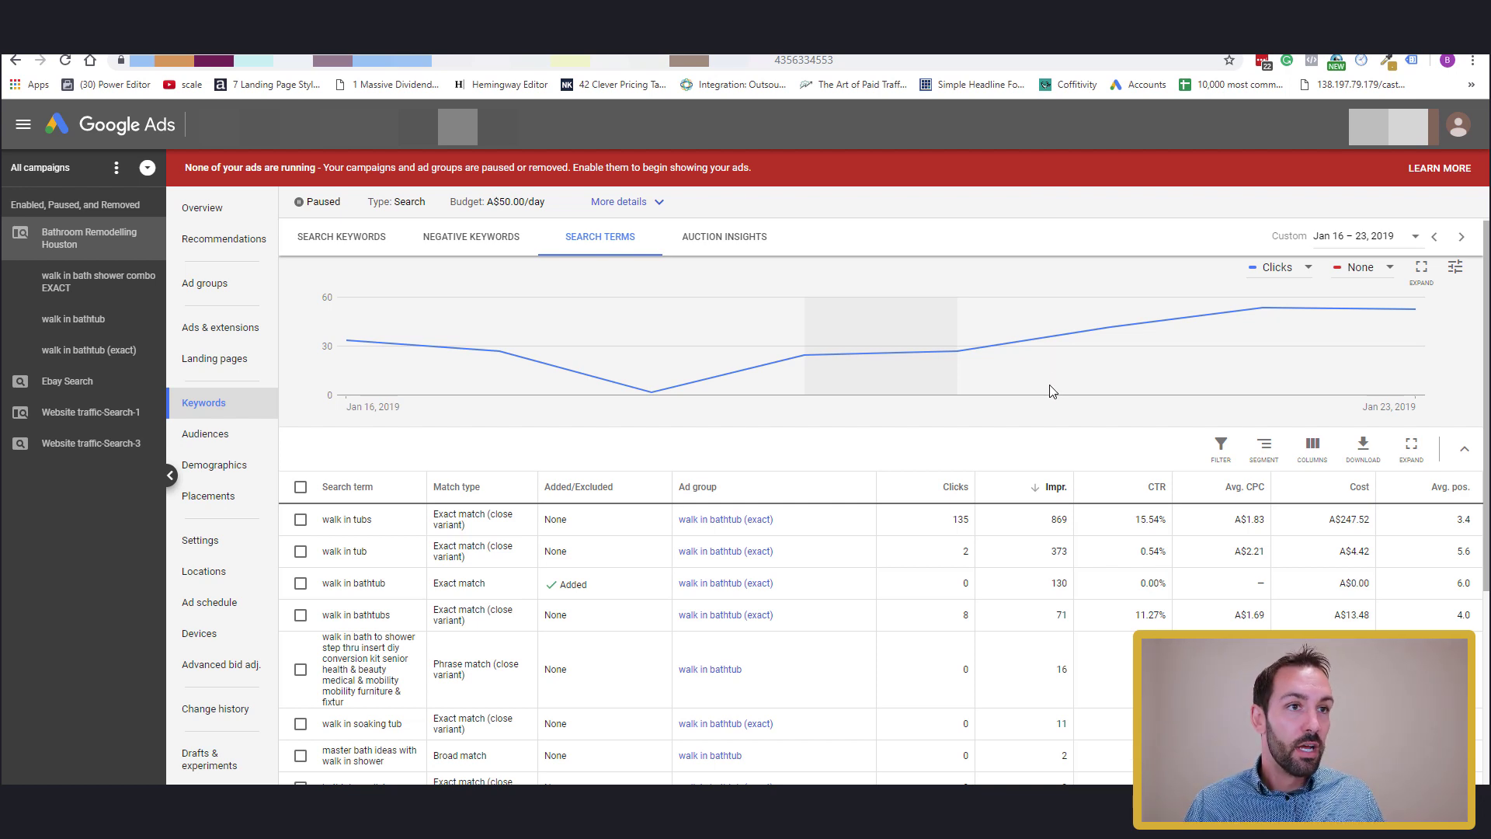
scroll(893, 569, down, 2)
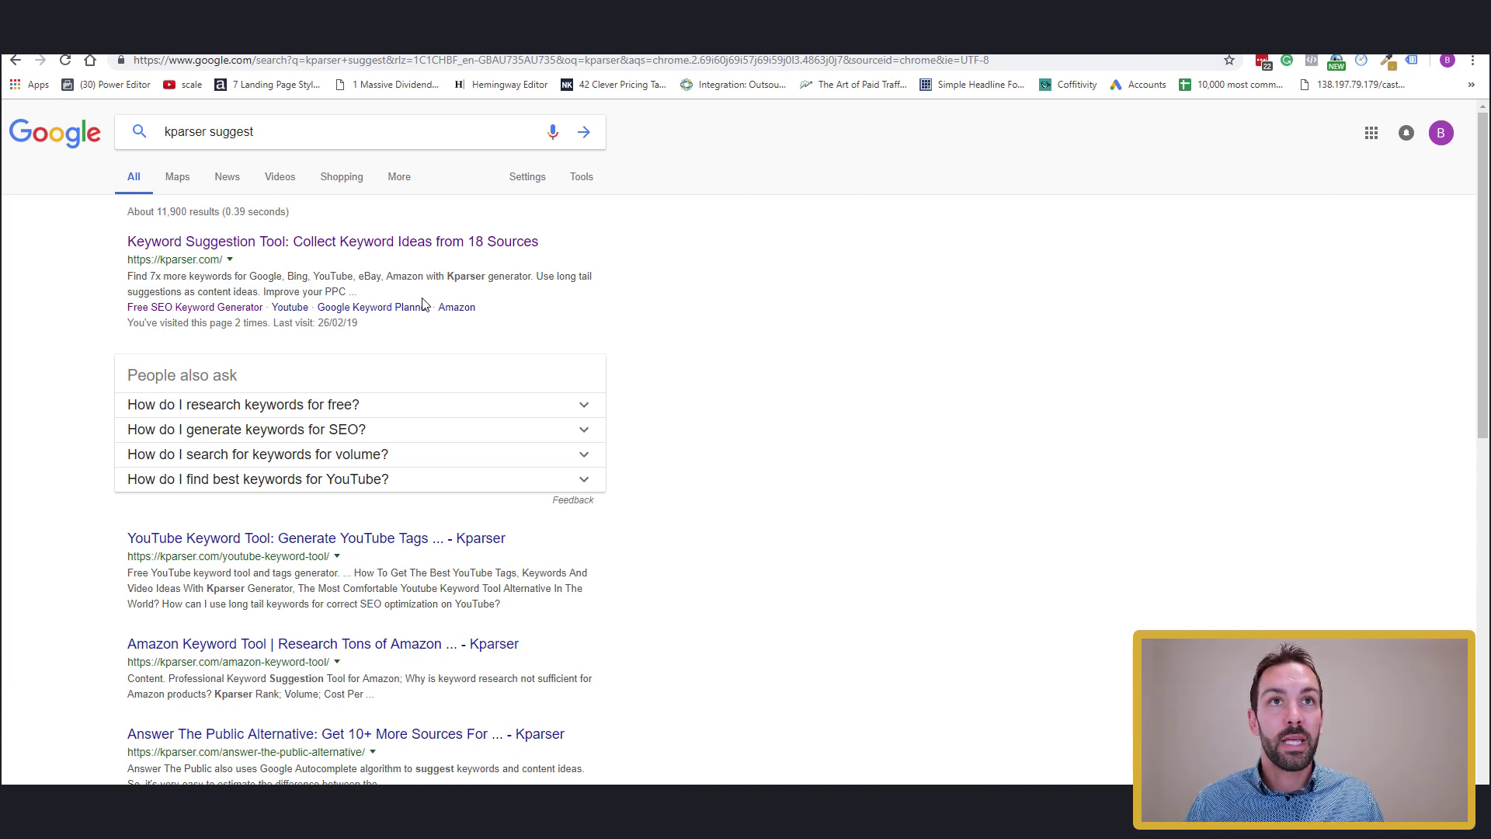
Open Kparser's keyword suggestion tool and enter 'walk in bathtubs' as the seed keyword
click(273, 243)
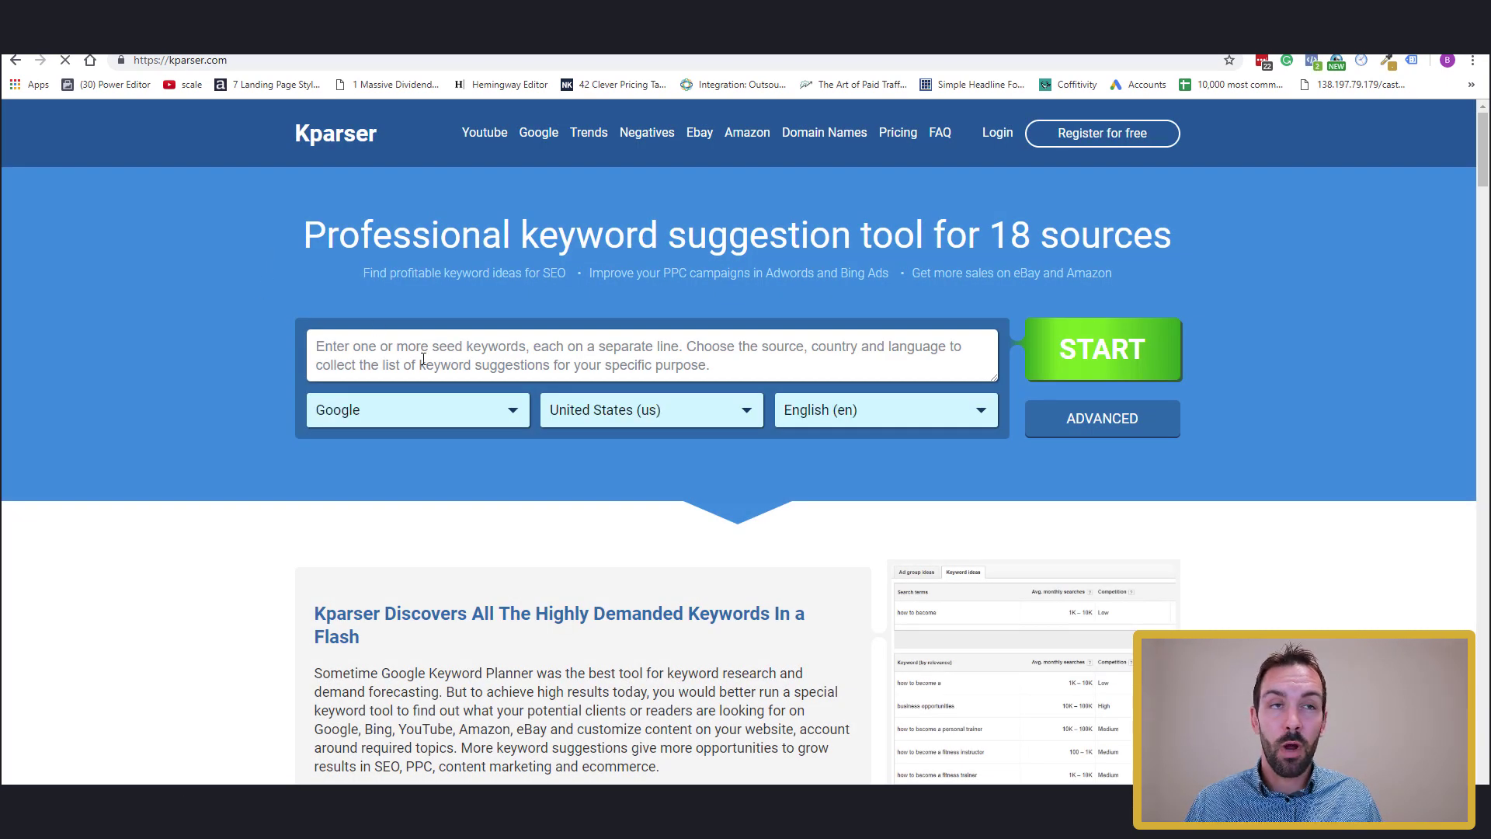
click(423, 359)
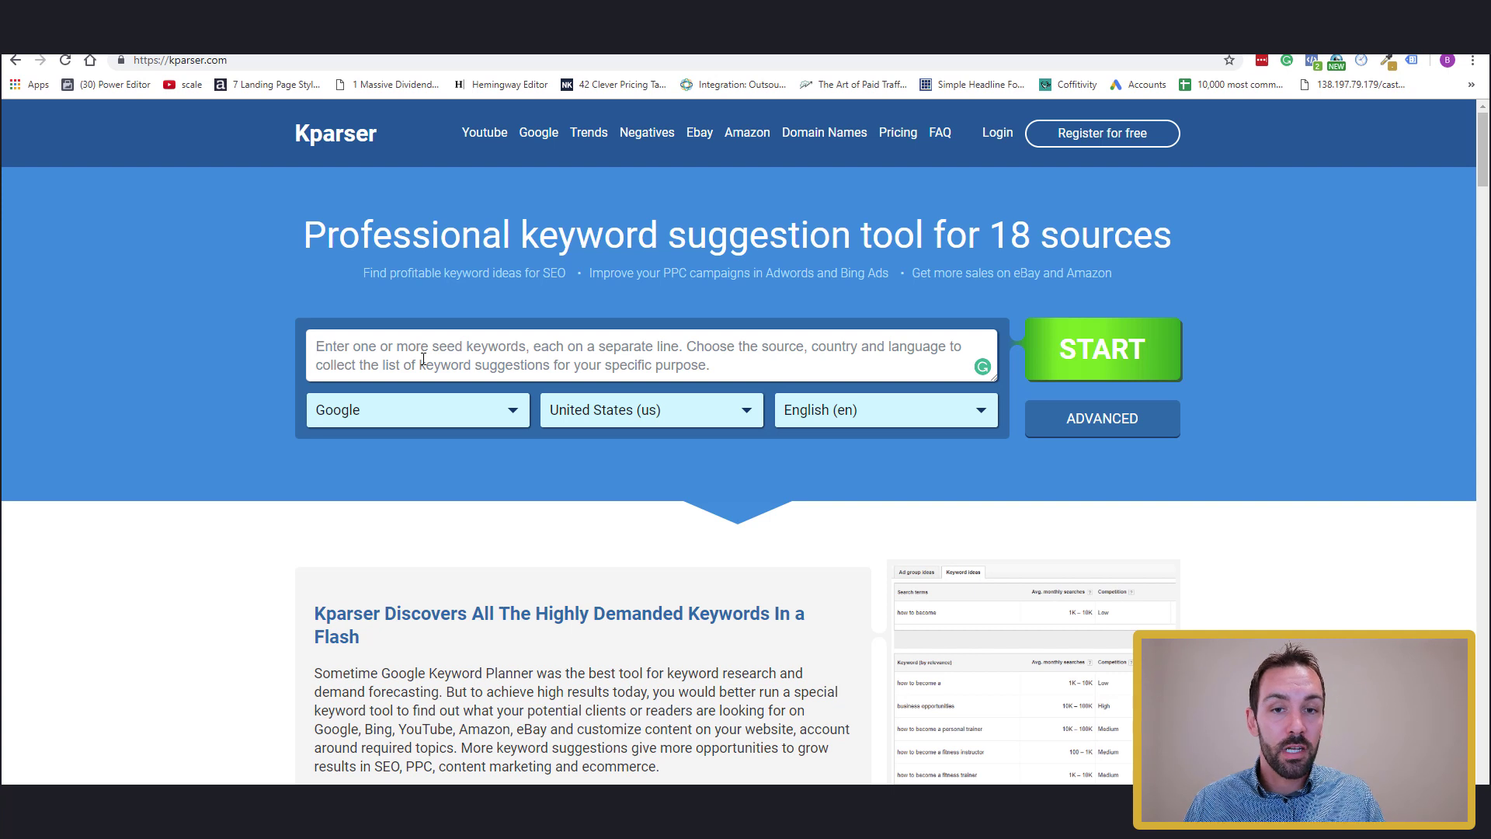
text(wa;l)
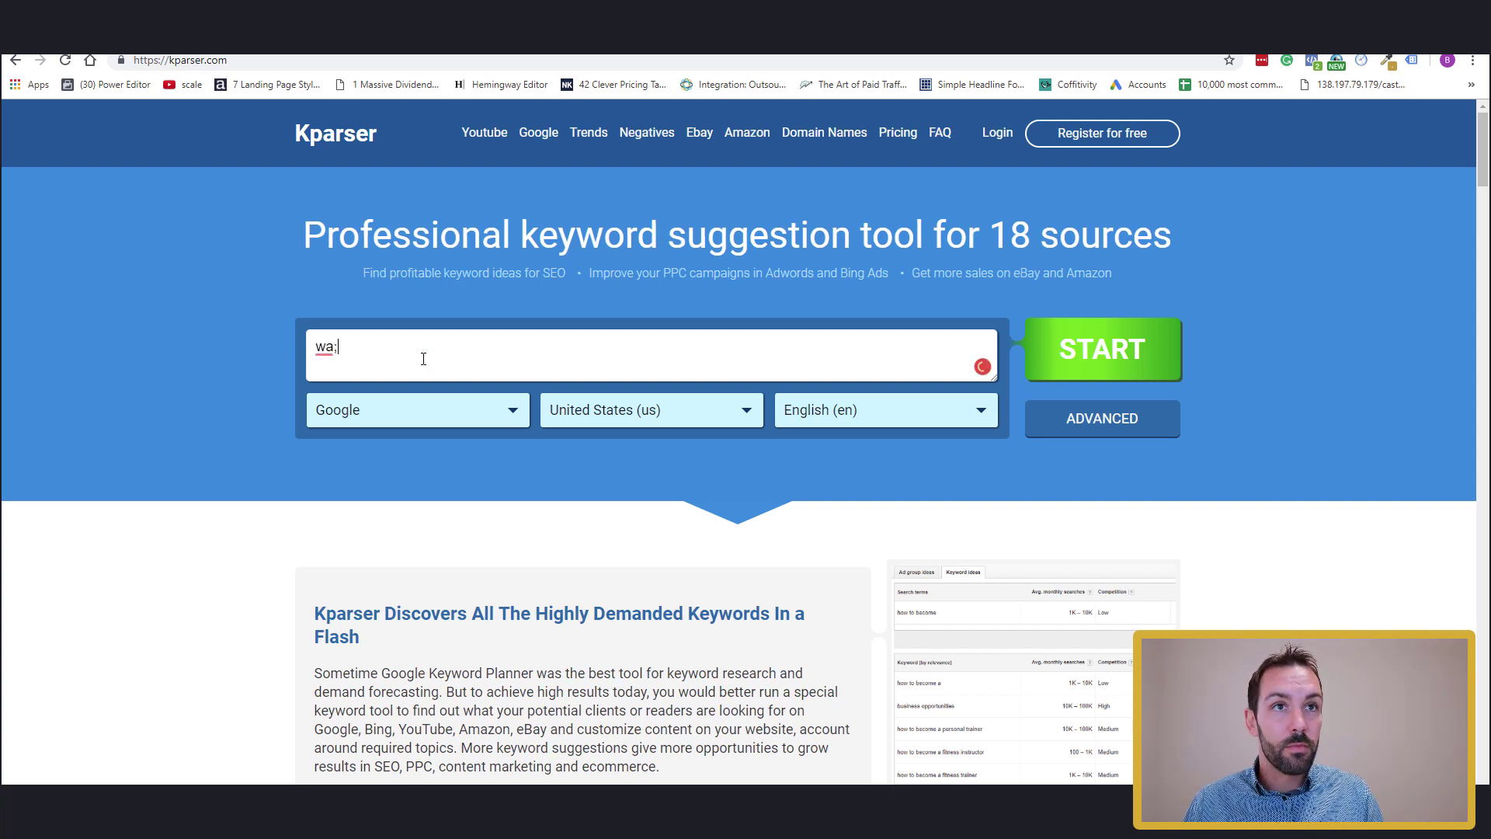
key(BackSpace)
key(BackSpace)
key(BackSpace)
text(walk in)
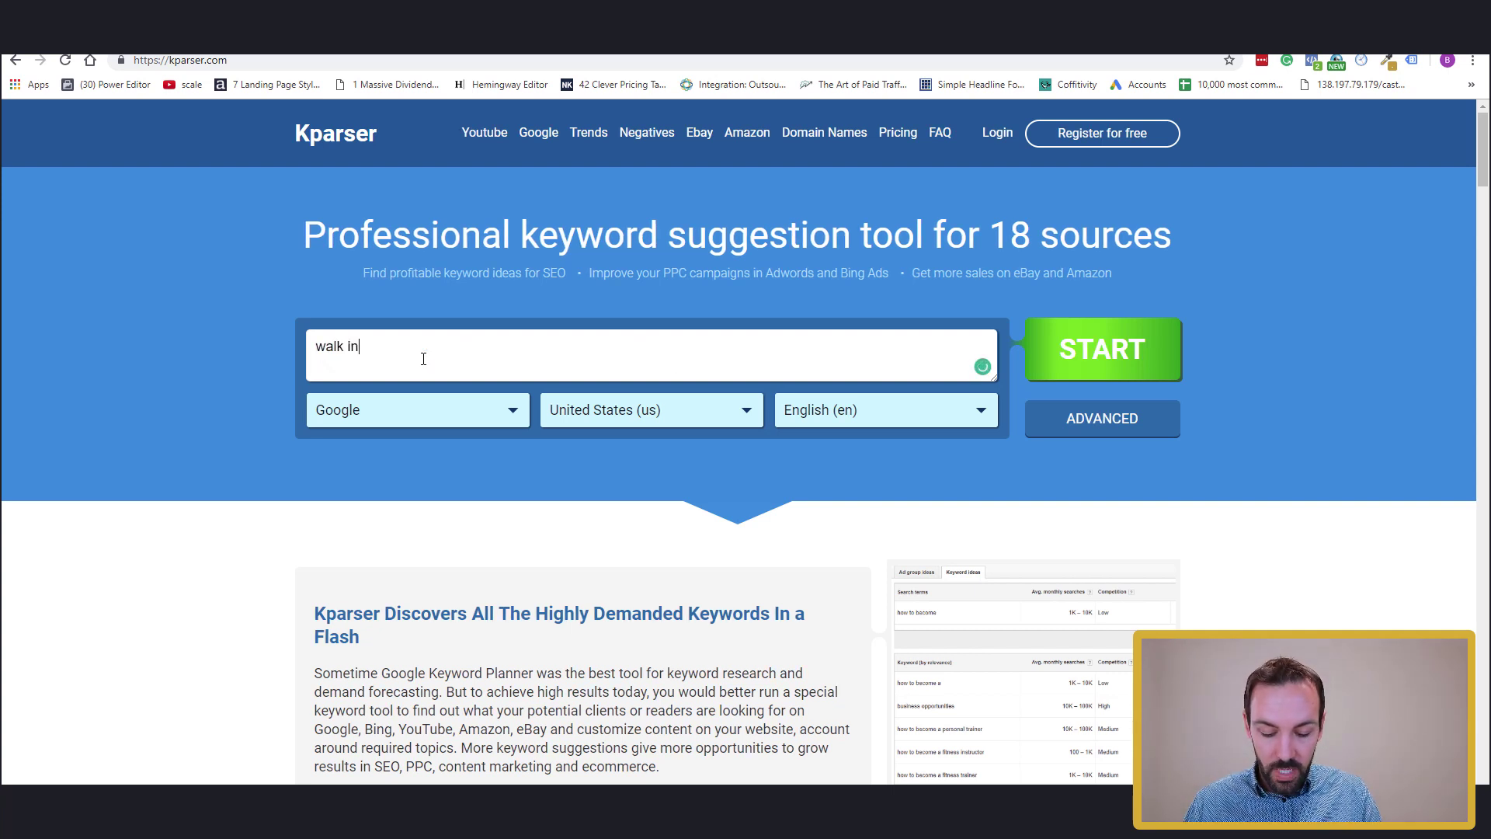
text( bathtubs)
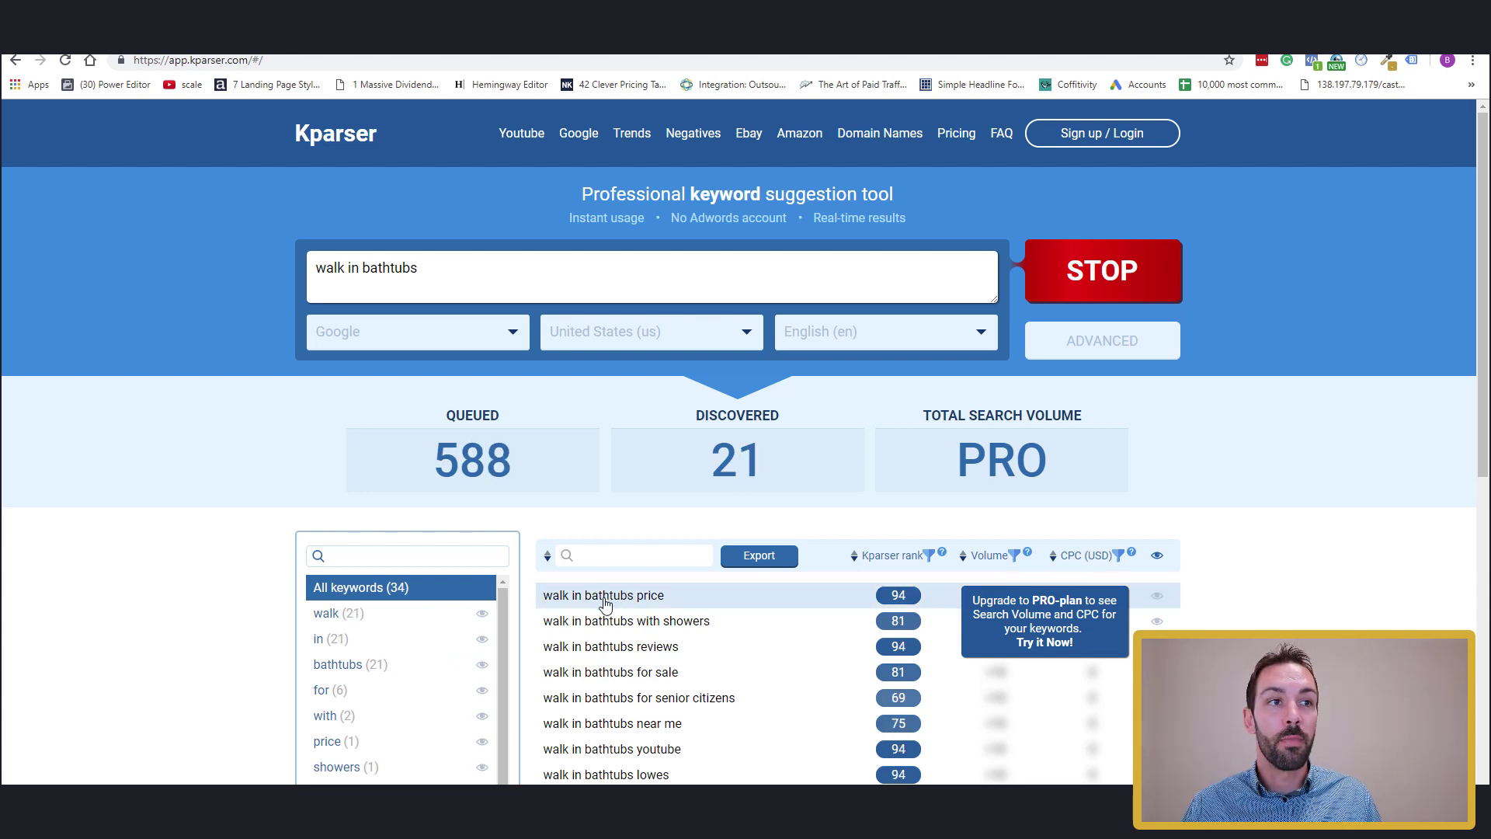
scroll(544, 598, down, 1)
scroll(404, 586, down, 3)
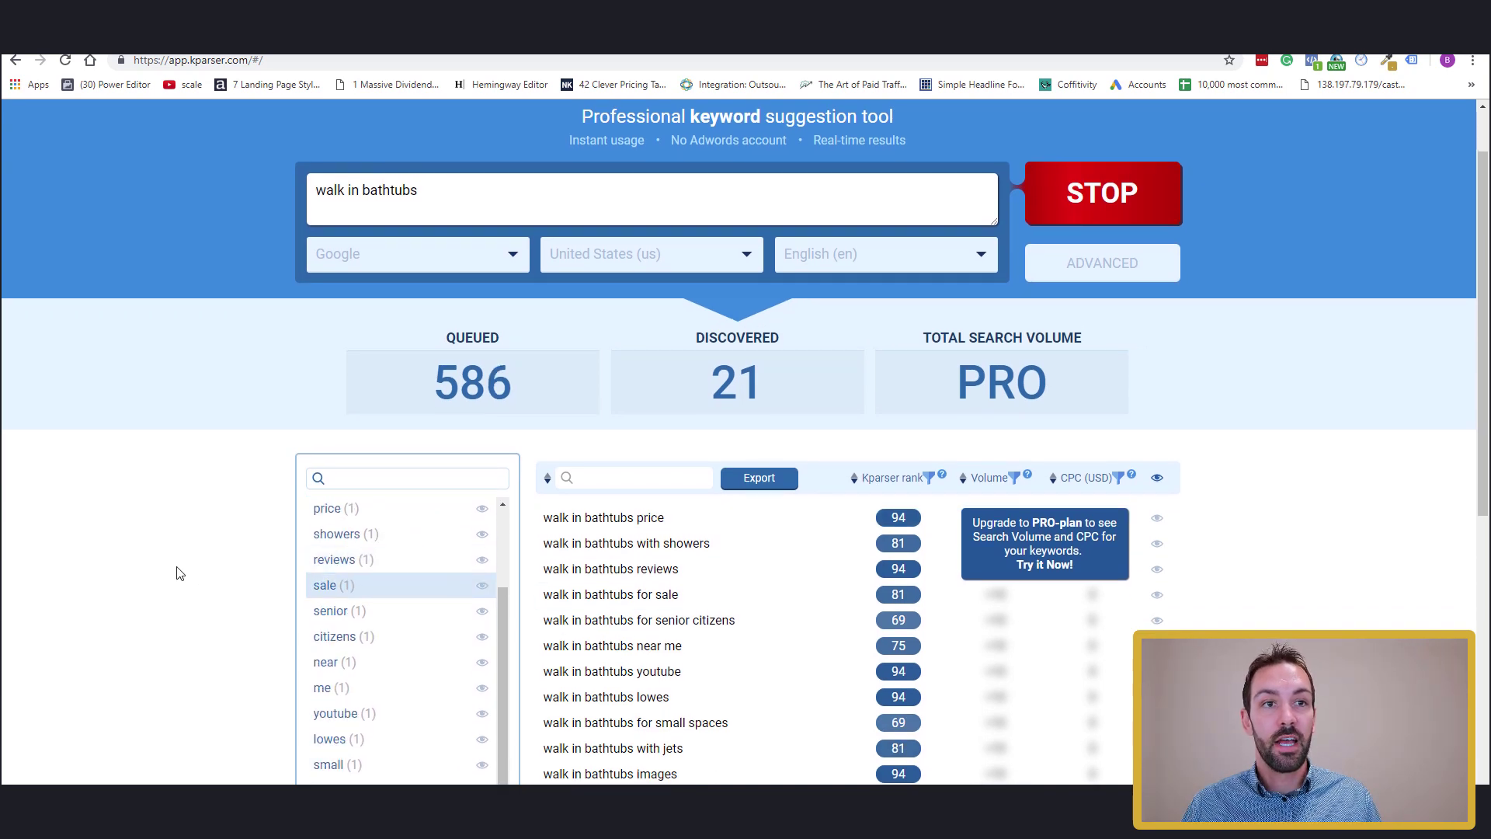
scroll(174, 563, down, 7)
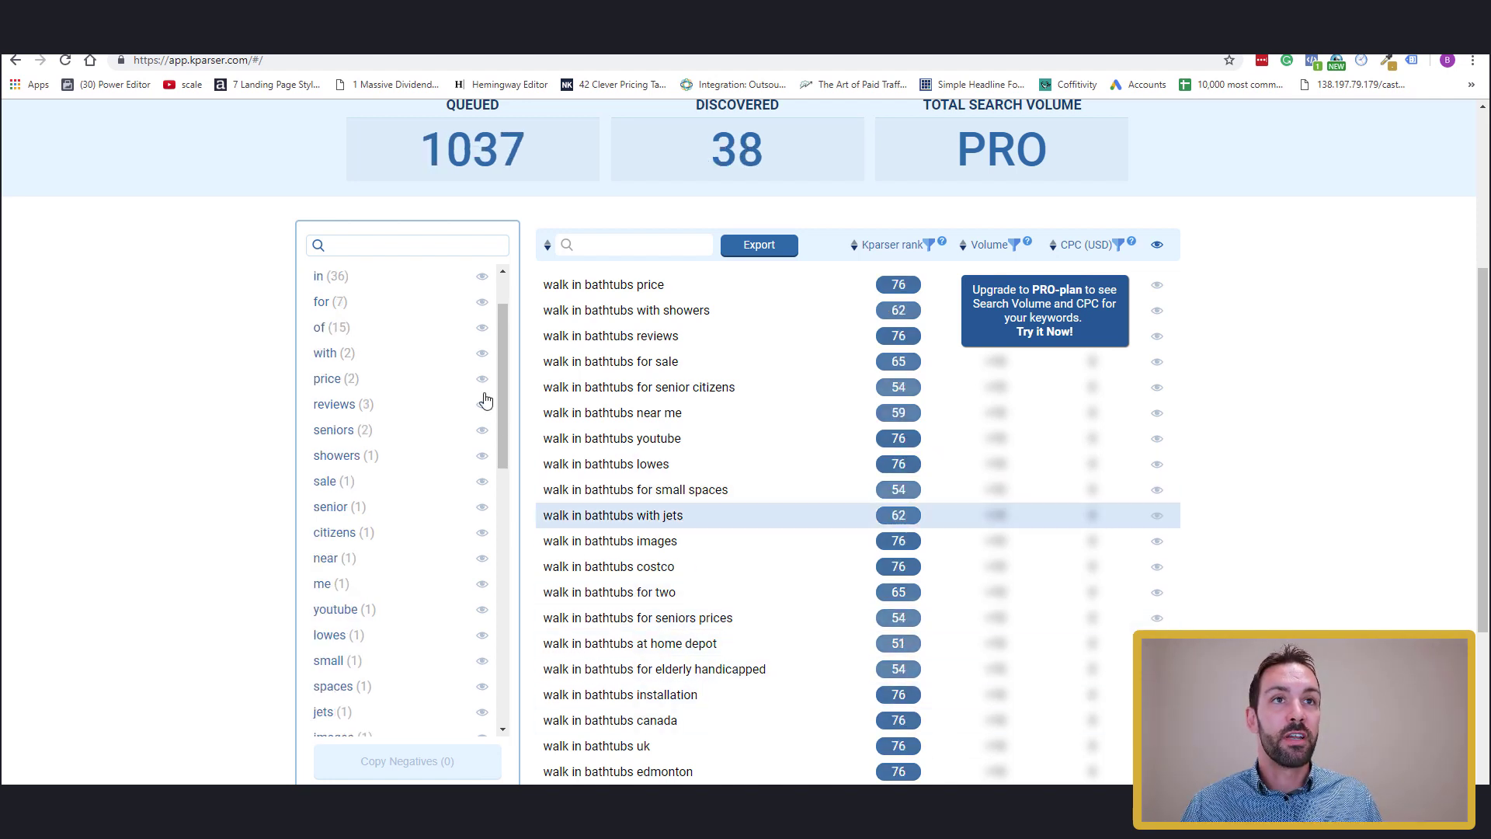
scroll(501, 339, up, 1)
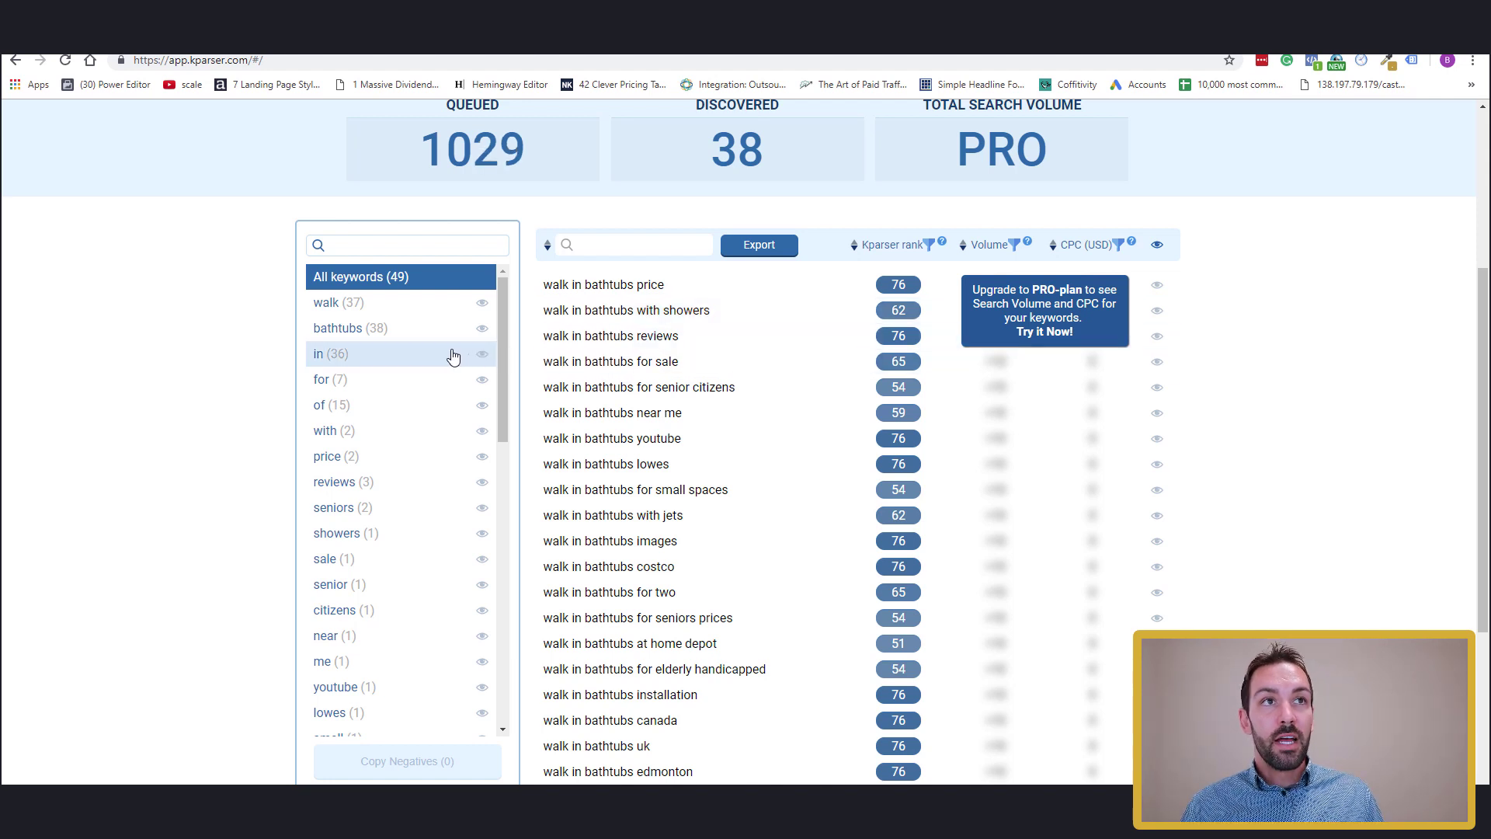
scroll(401, 447, down, 2)
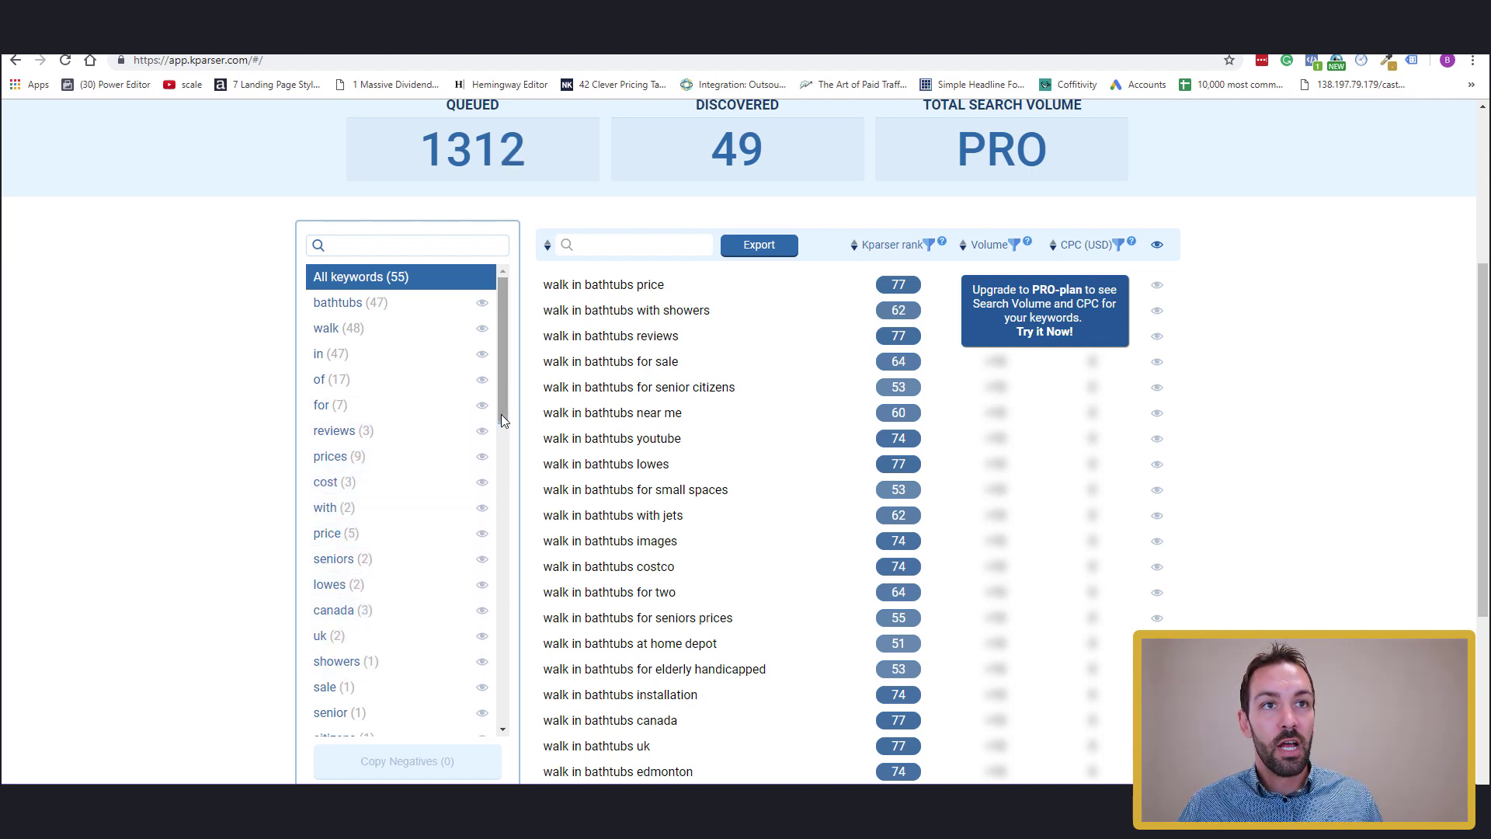
scroll(500, 427, down, 1)
scroll(498, 443, down, 2)
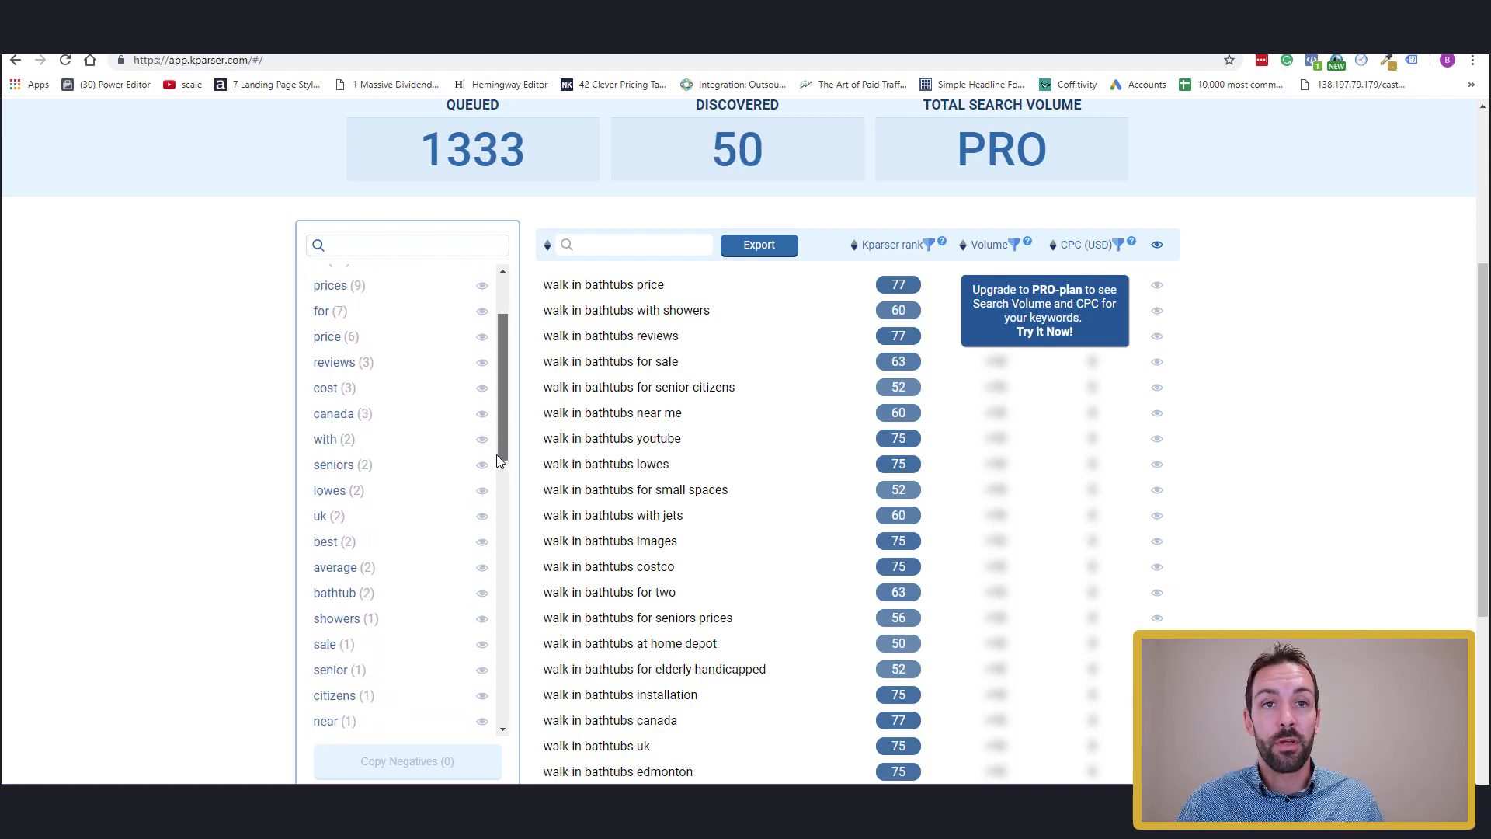
drag(498, 457, 520, 562)
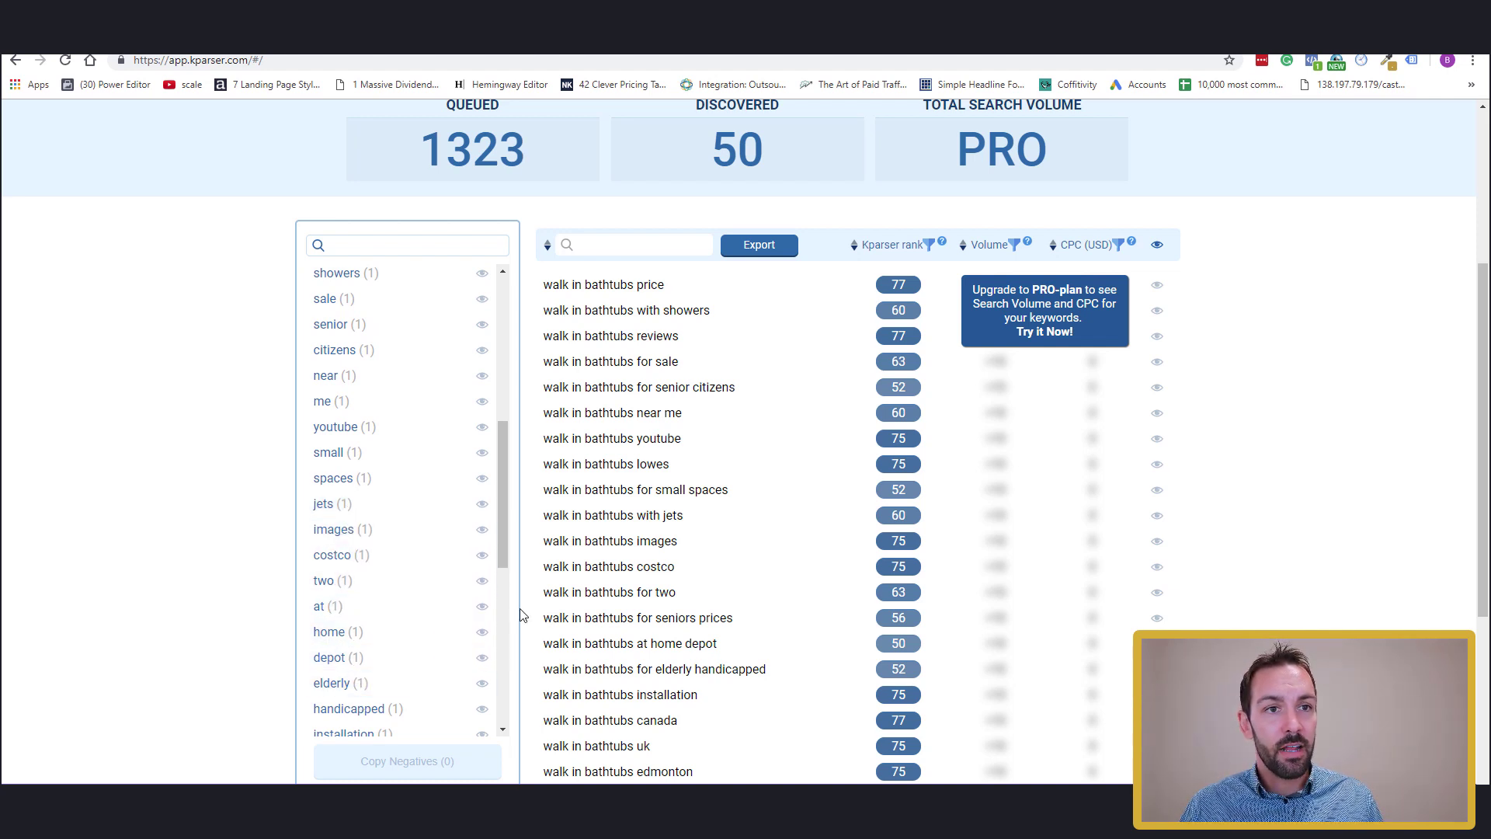
drag(503, 574, 510, 620)
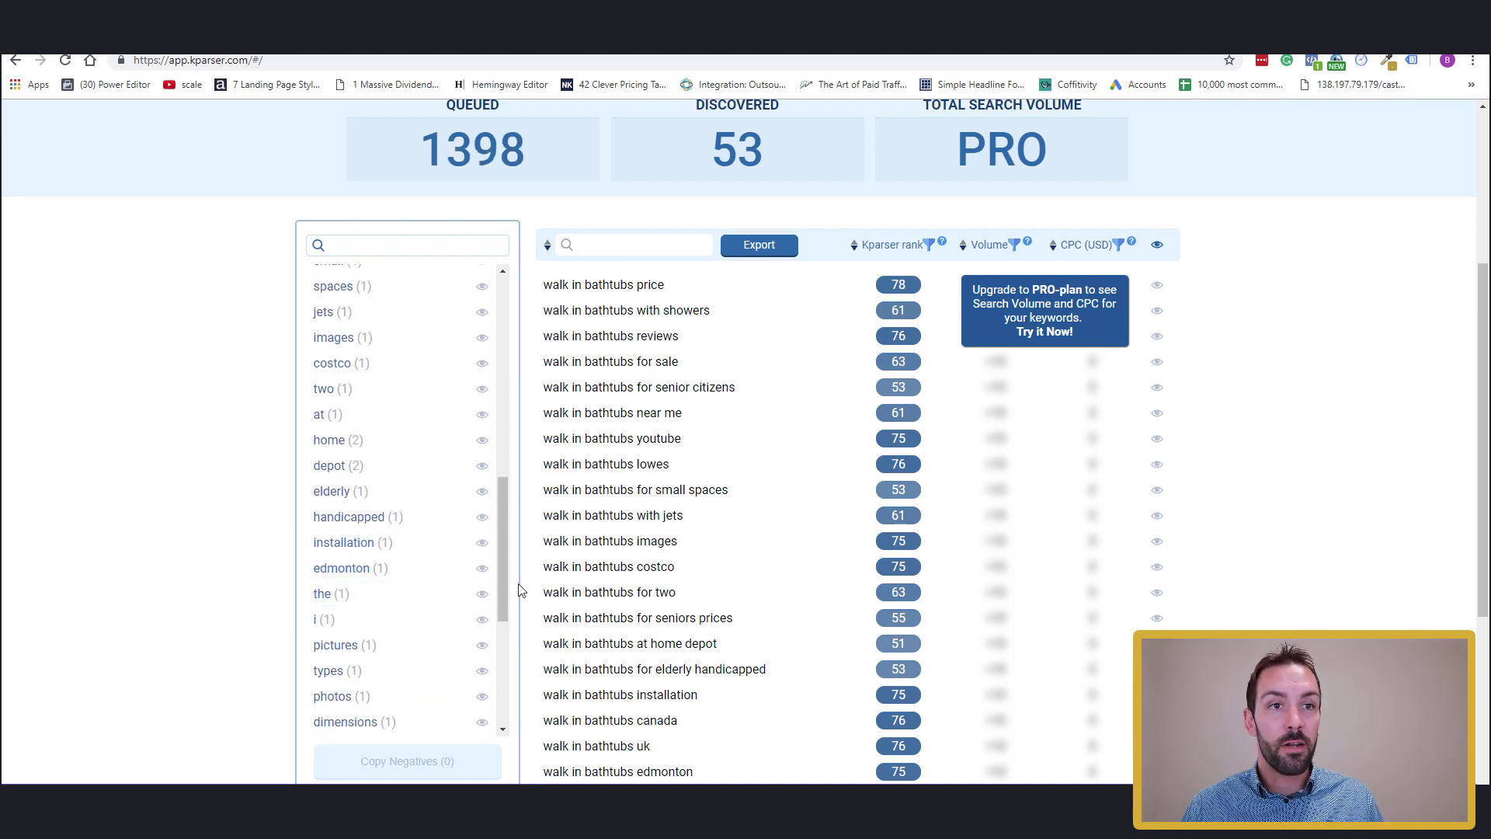
drag(501, 585, 436, 605)
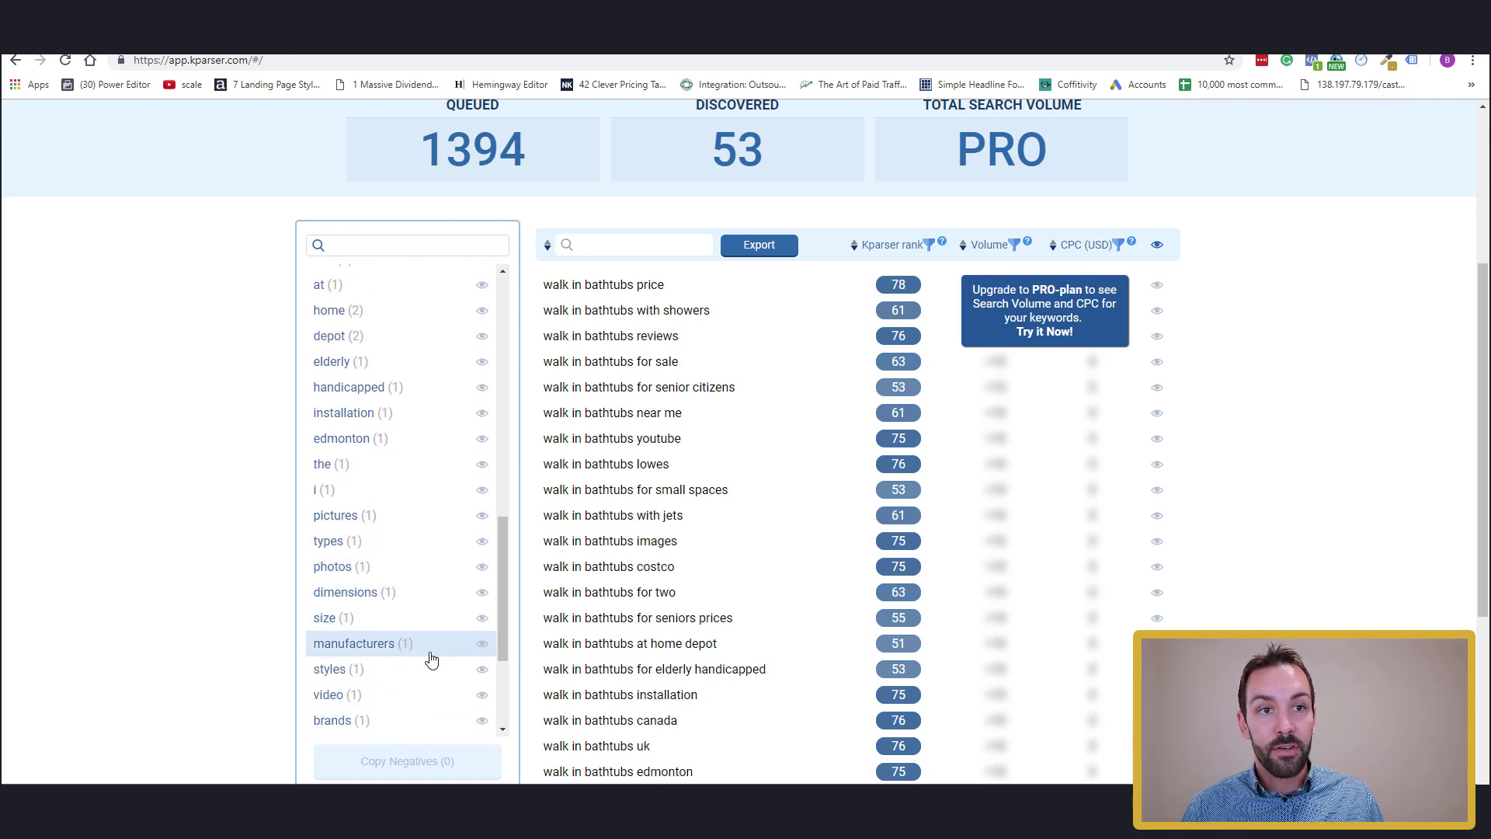
drag(505, 636, 515, 704)
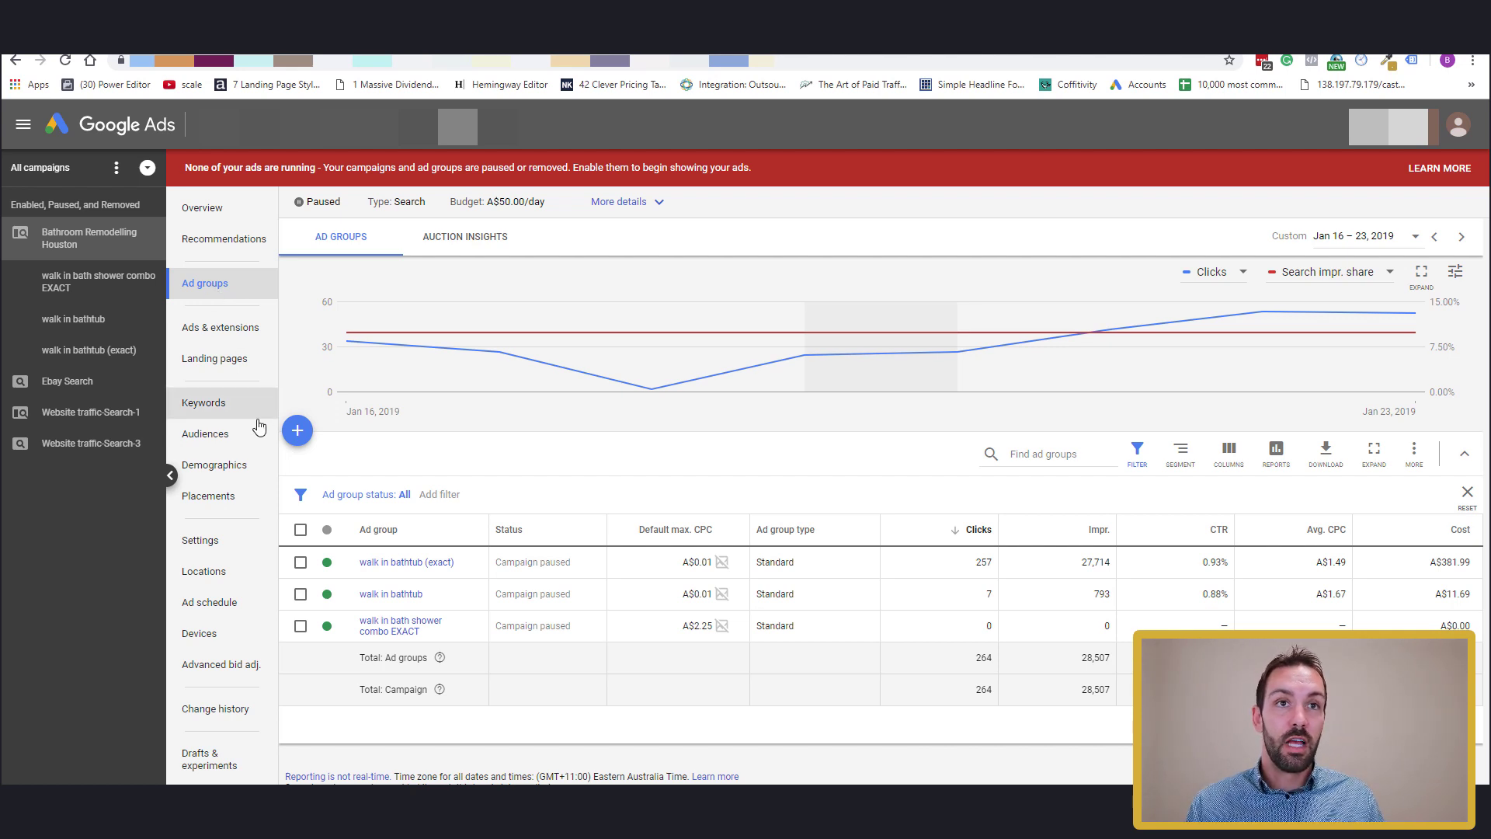
Show the Bathroom Remodelling Houston campaign's Search Keywords table
click(224, 405)
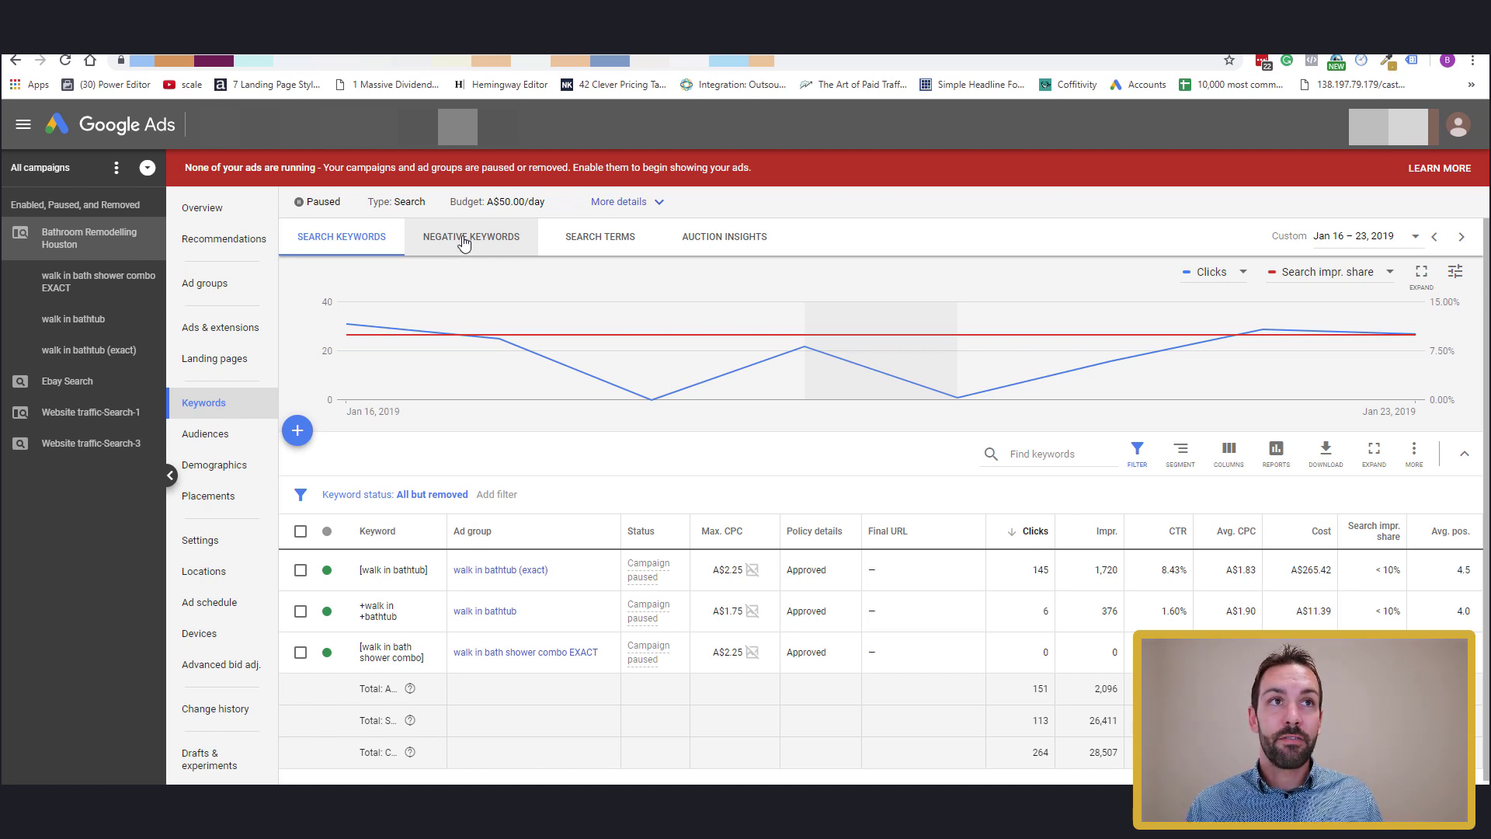
Switch to the campaign's Negative Keywords tab
click(463, 243)
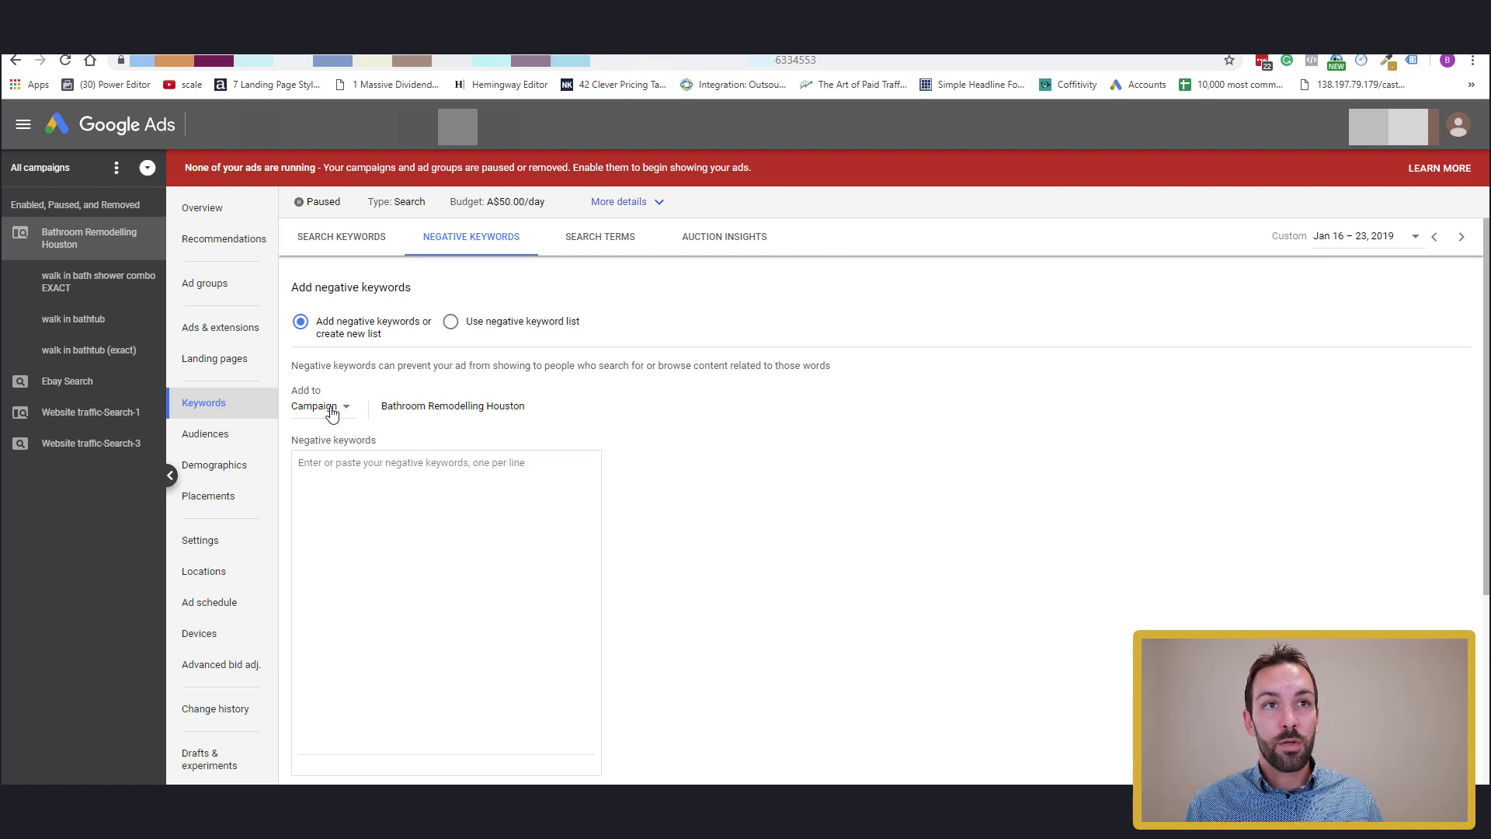
Type a trial negative keyword, clear the entry, and save the negative keywords form
click(404, 498)
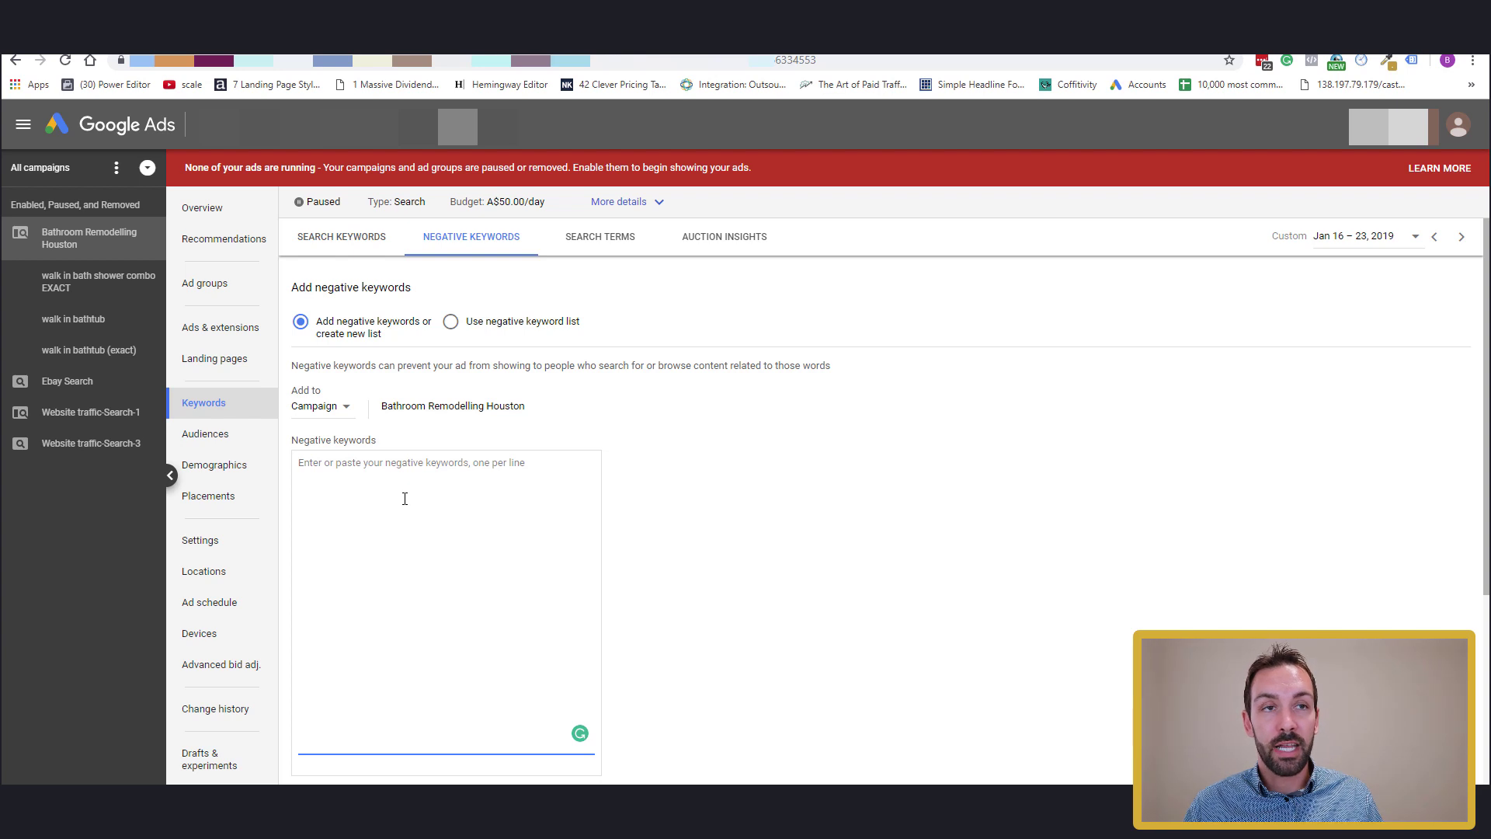
text(bliss)
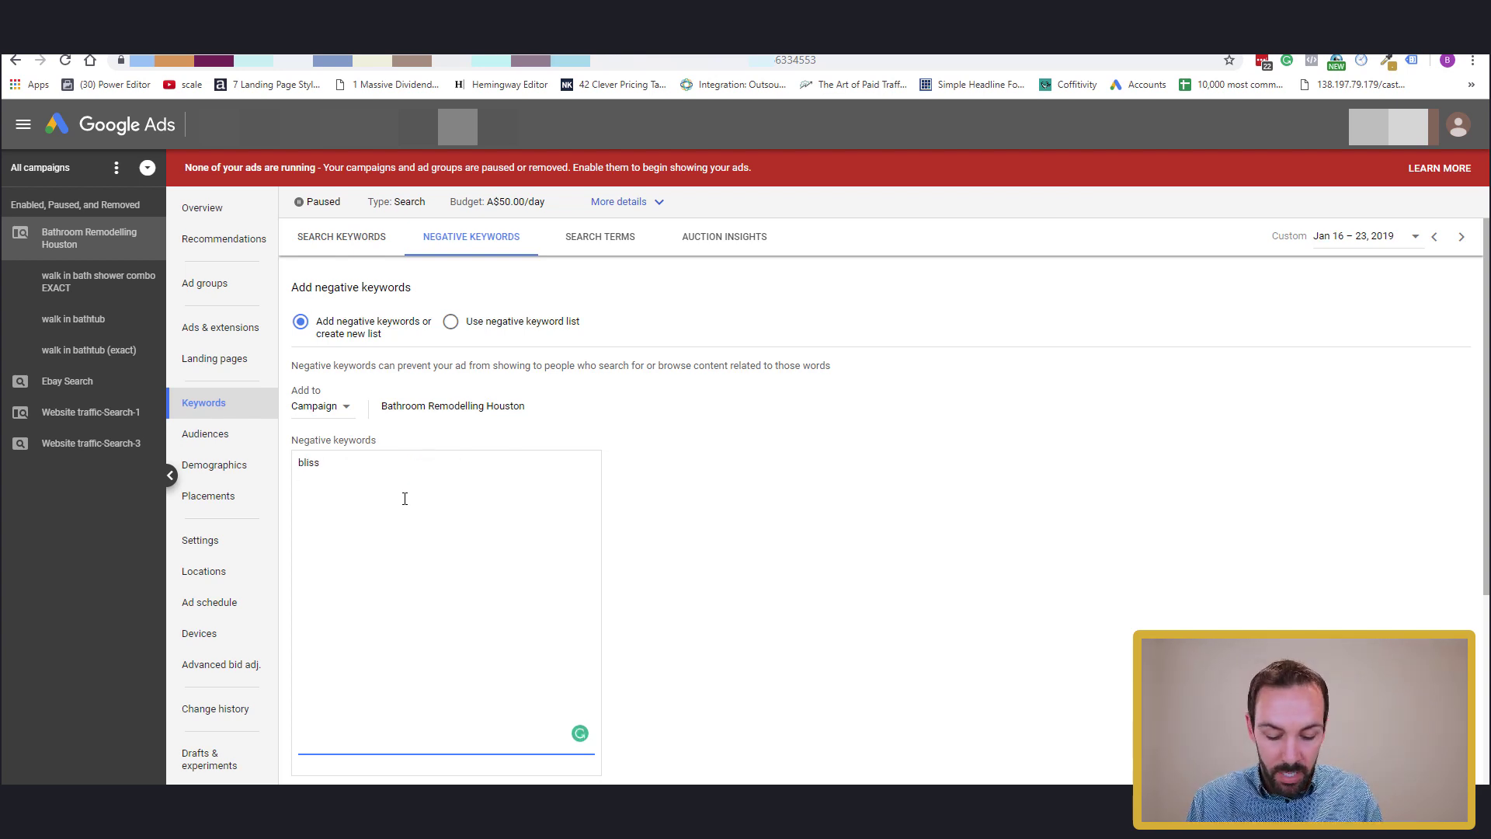
text(ko)
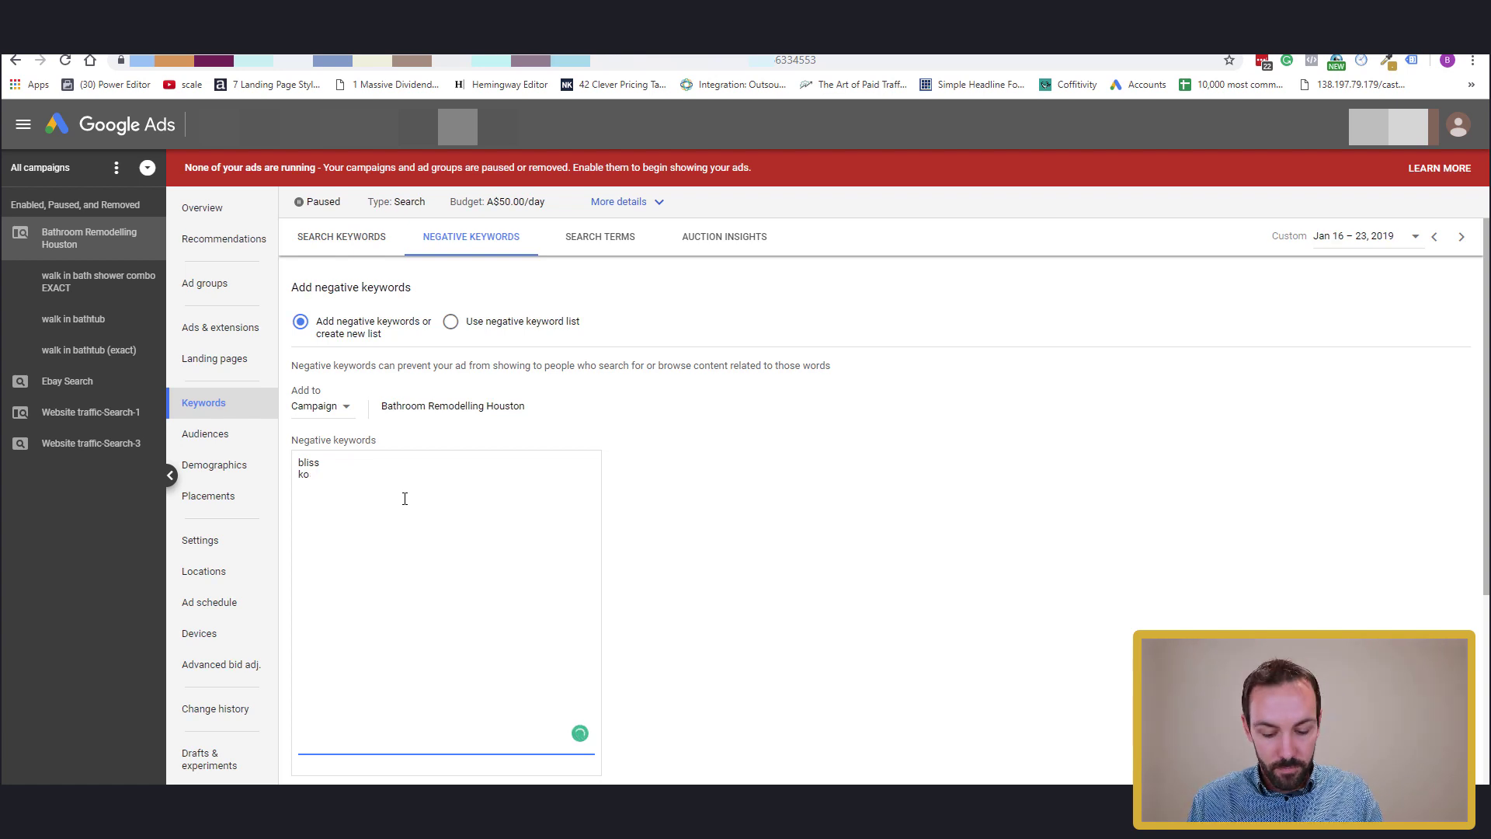
text(olhlher)
key(Return)
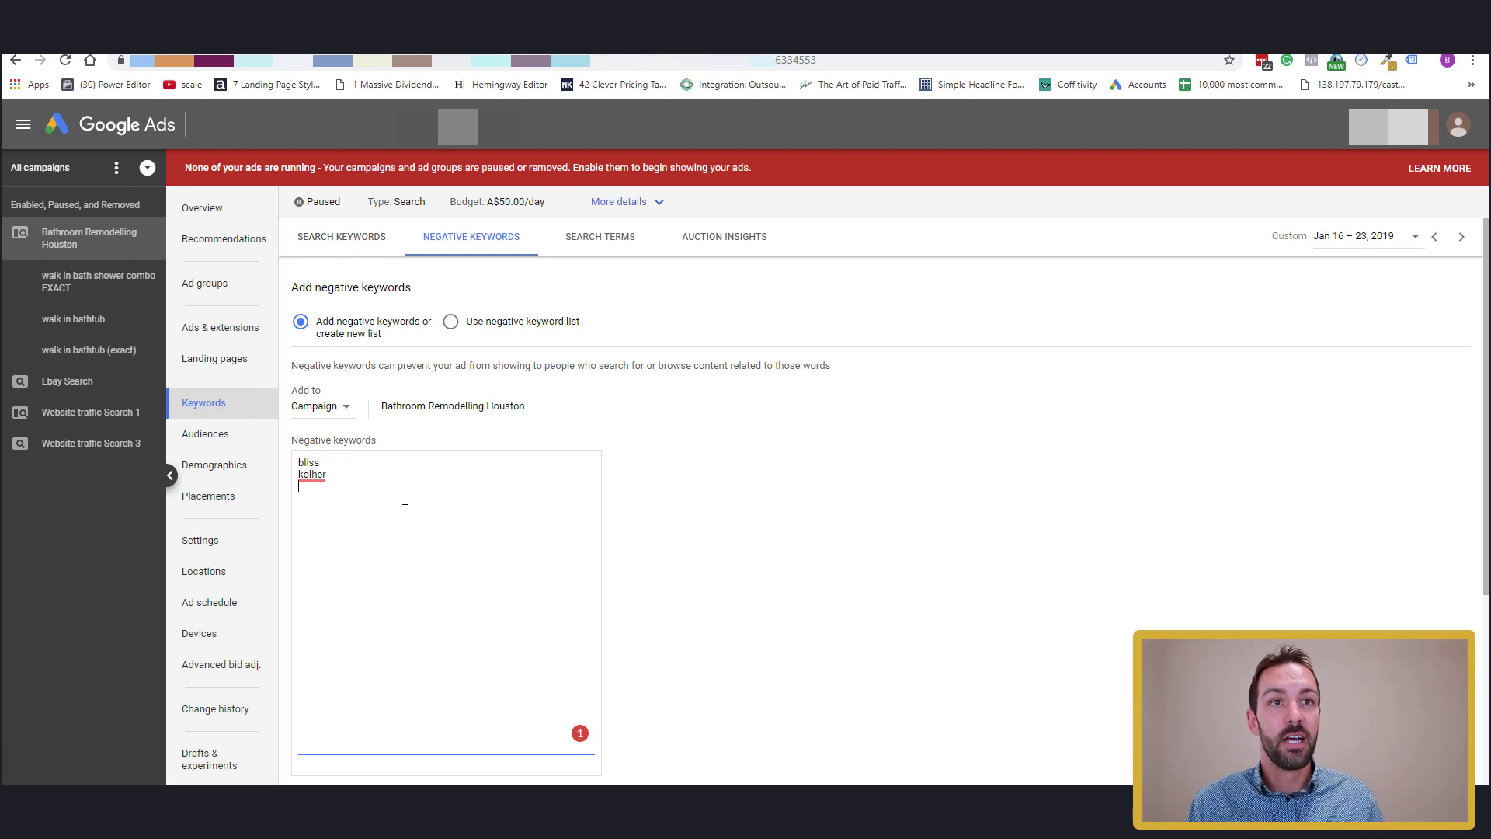
key(ctrl+a)
key(BackSpace)
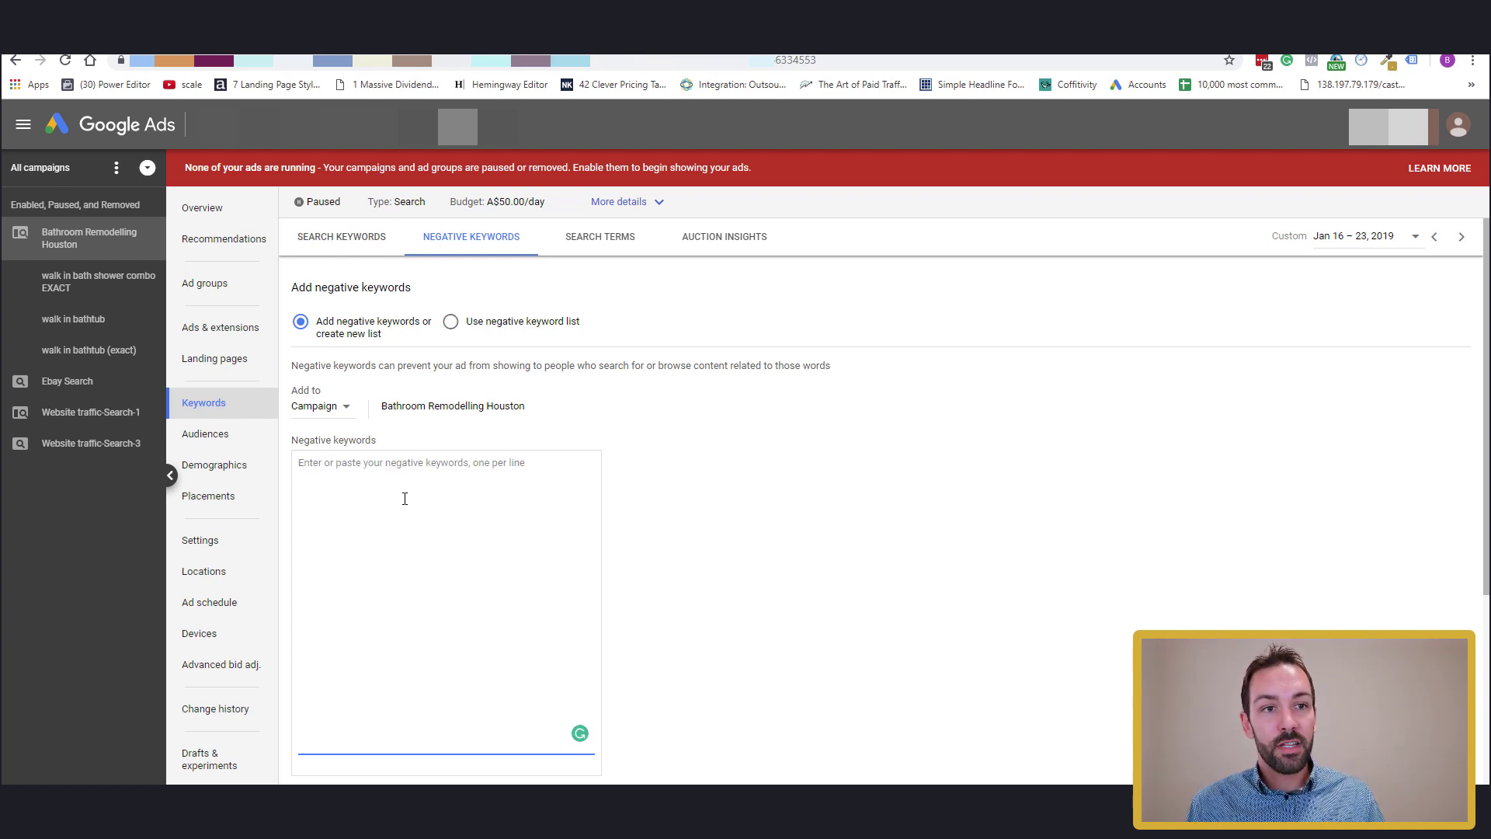
scroll(402, 545, down, 3)
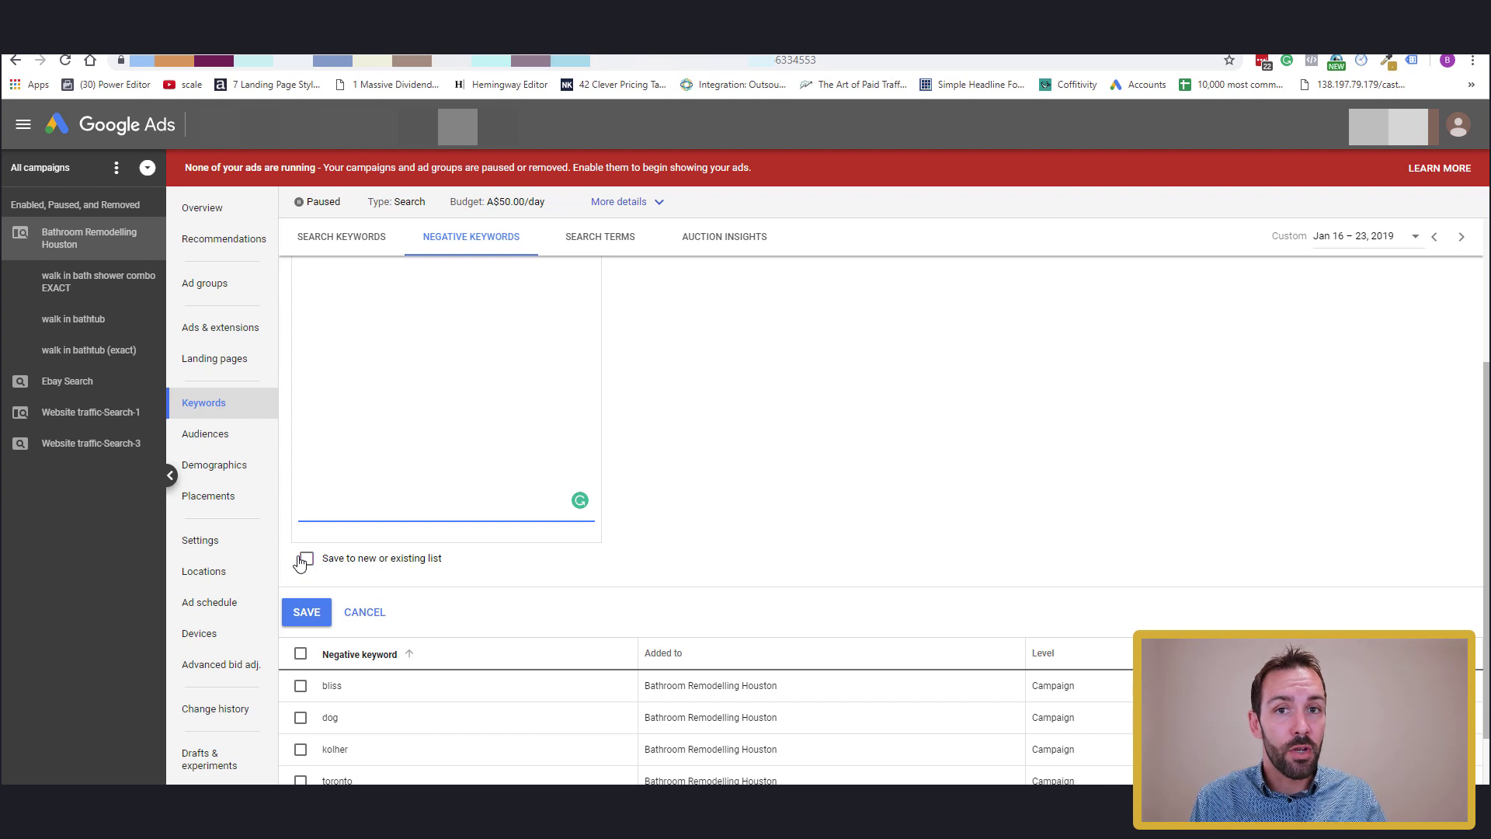
click(311, 613)
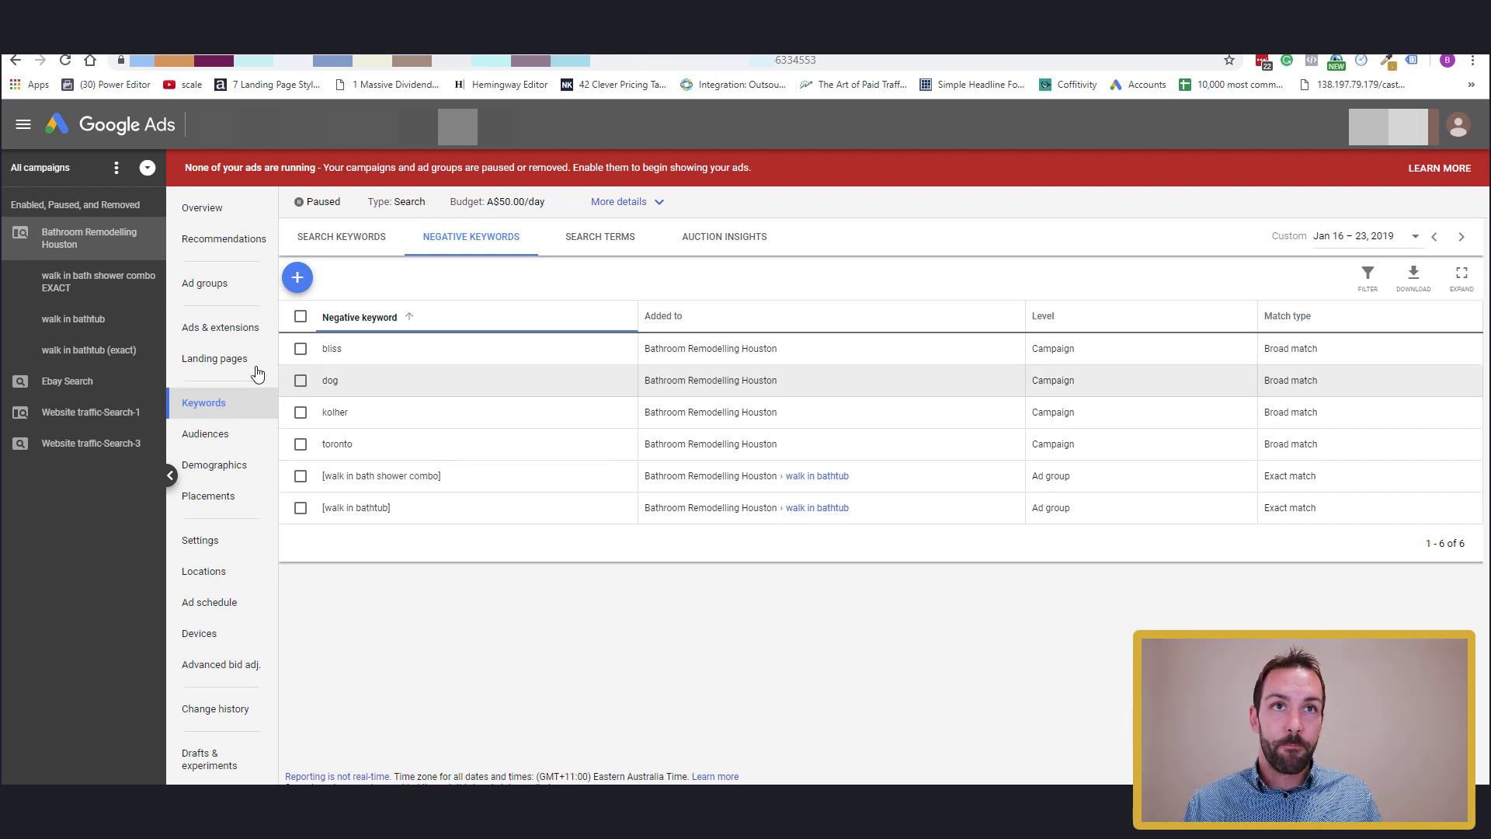
Open the walk in bathtub ad group and view its Search Terms report
click(224, 286)
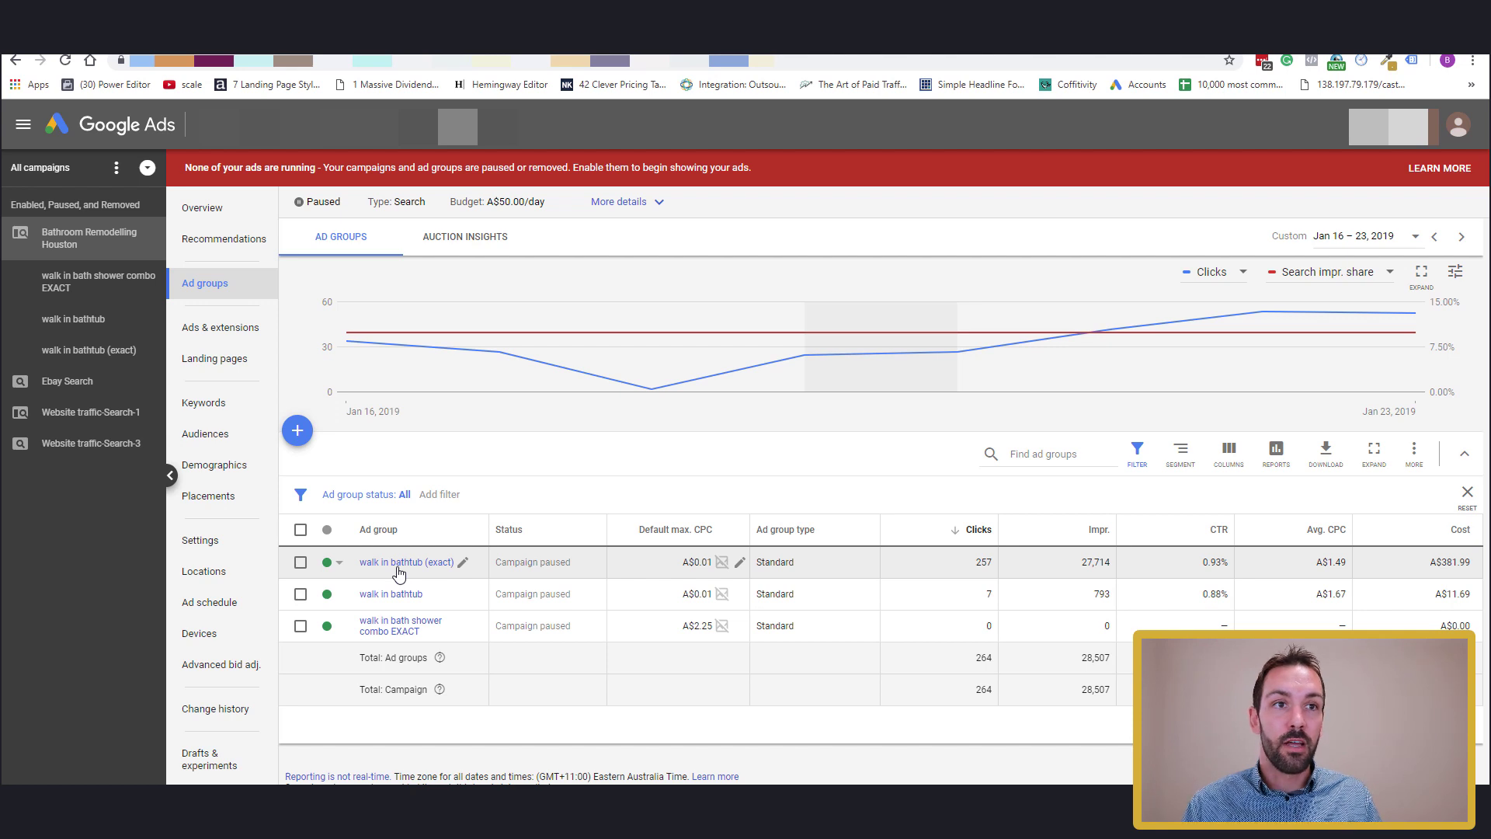
click(398, 563)
key(alt+Left)
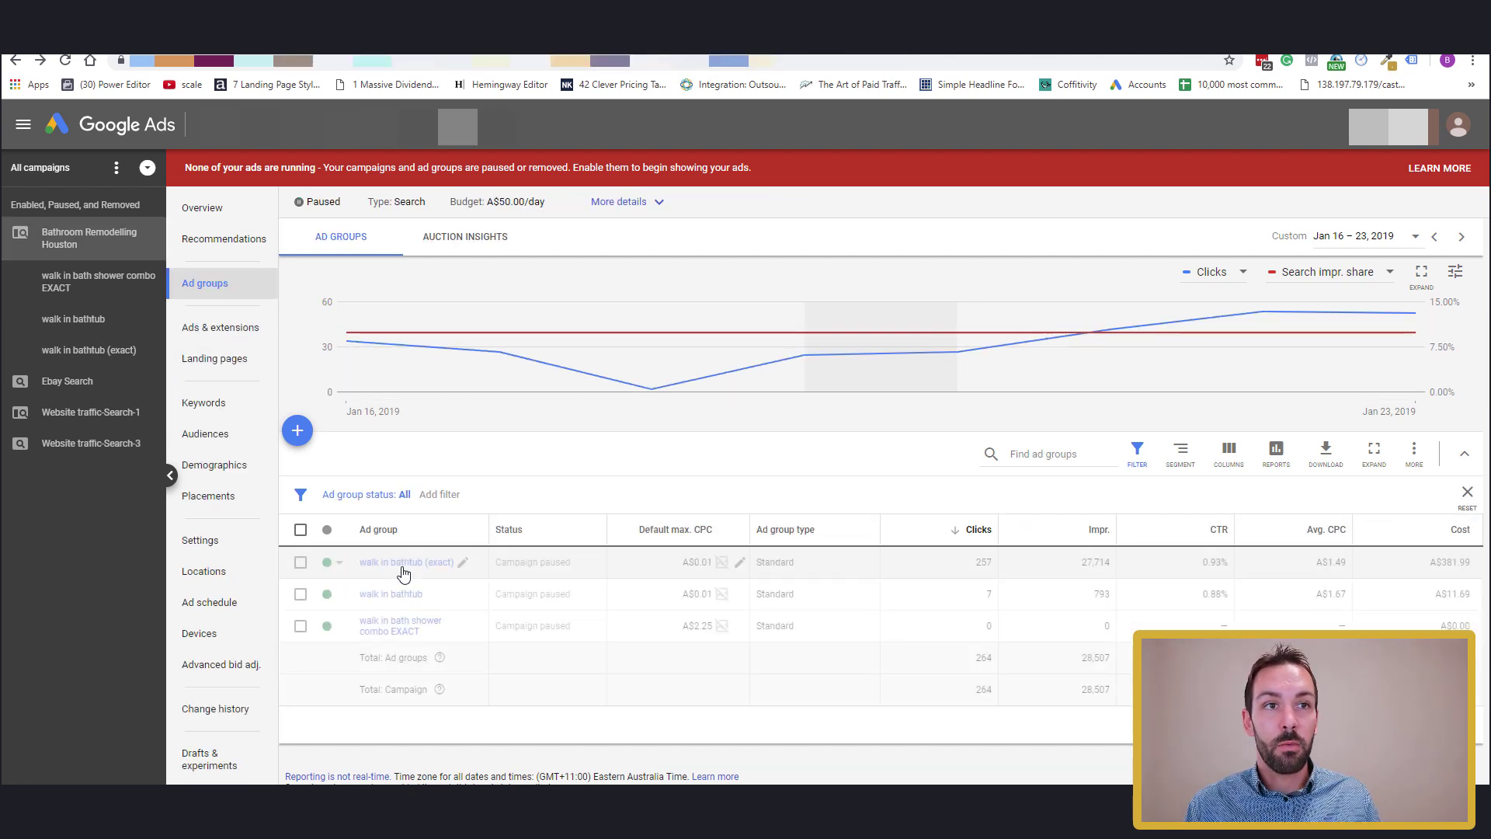
click(403, 600)
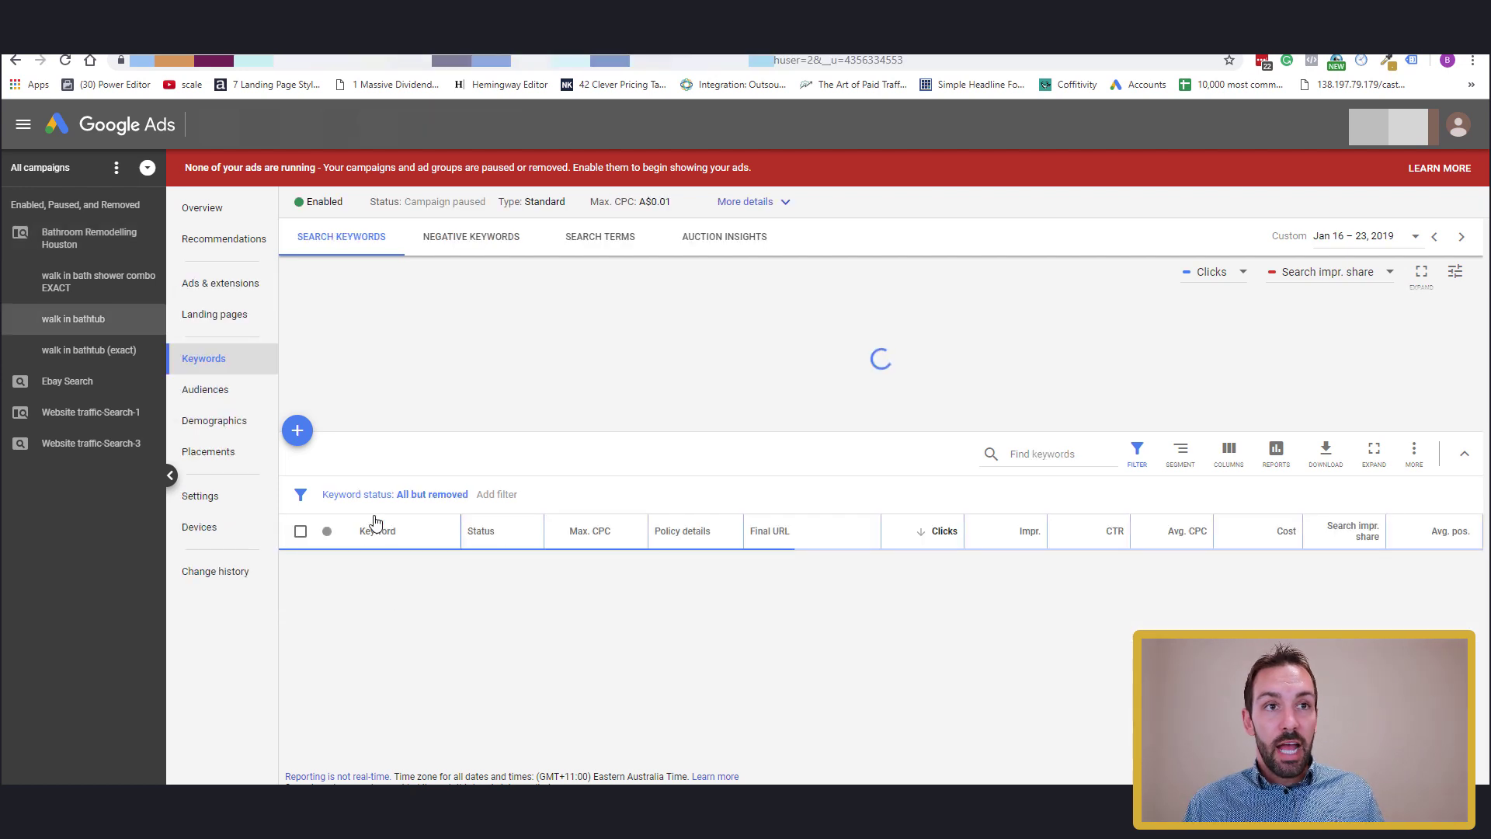
click(562, 235)
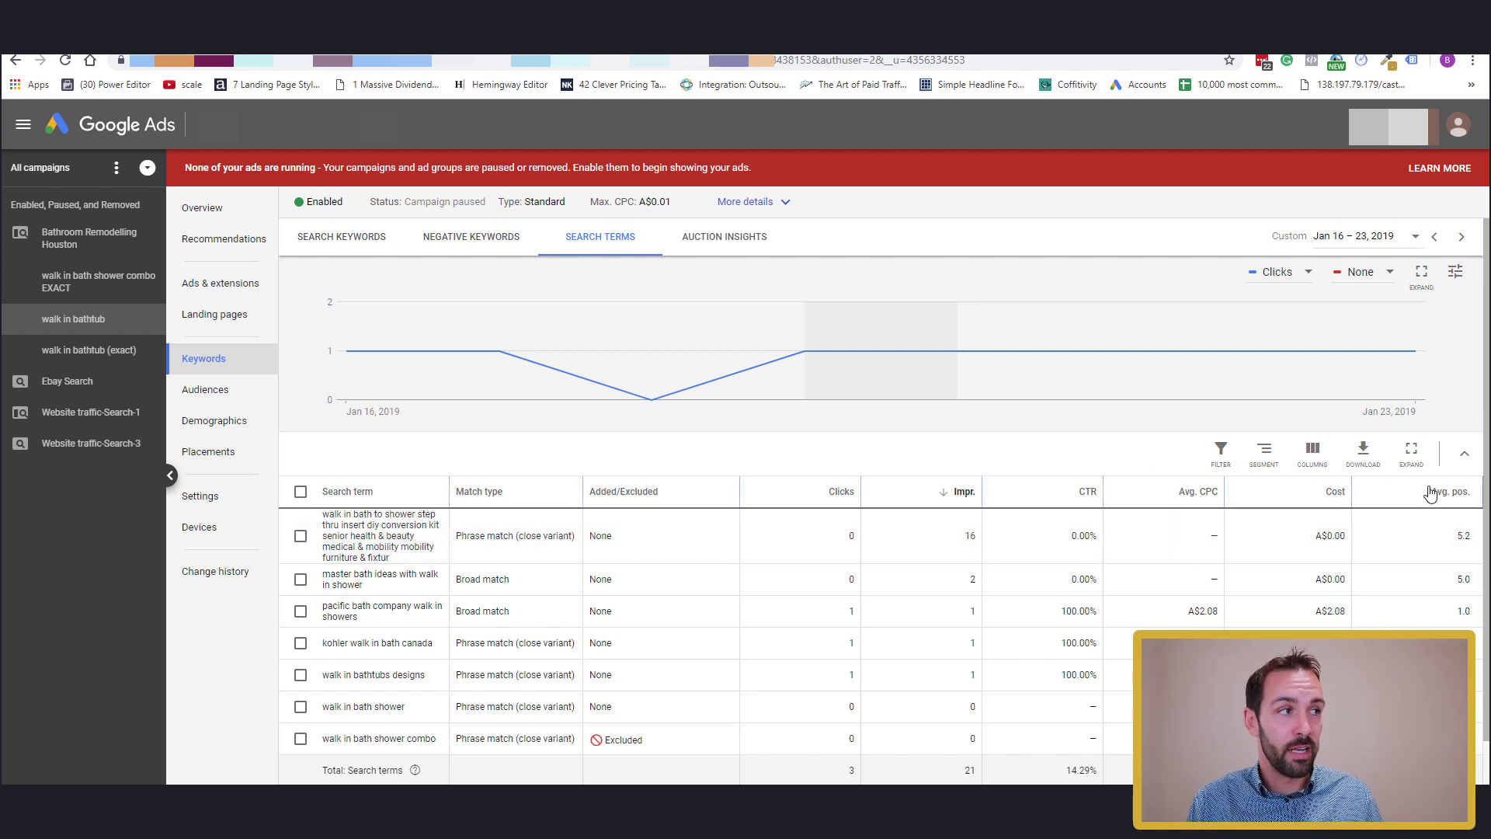
mouse_move(1428, 501)
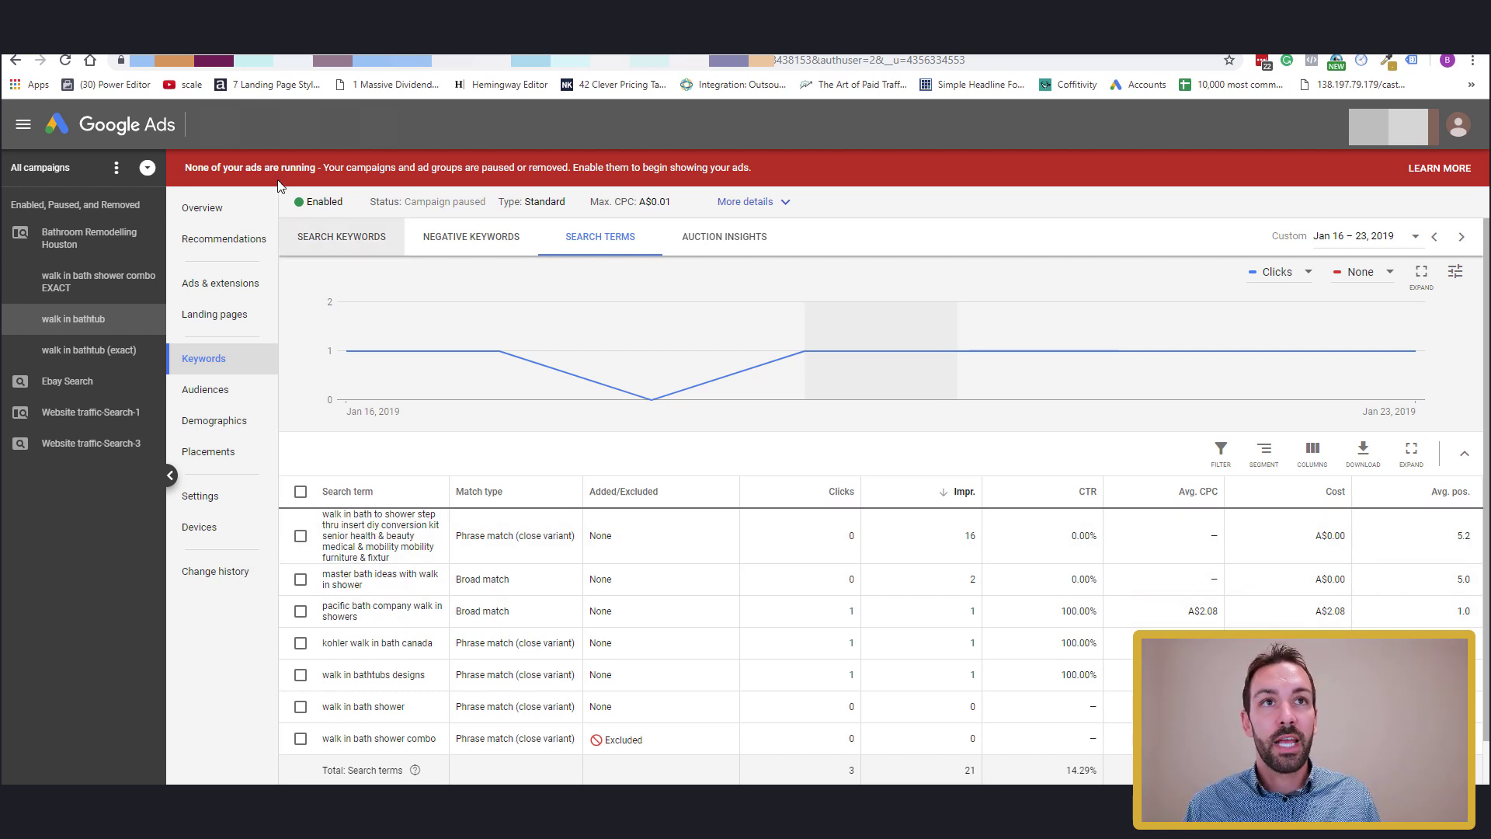
Go back through the campaign's ad groups and walk in bathtub to campaign-wide keywords
click(365, 191)
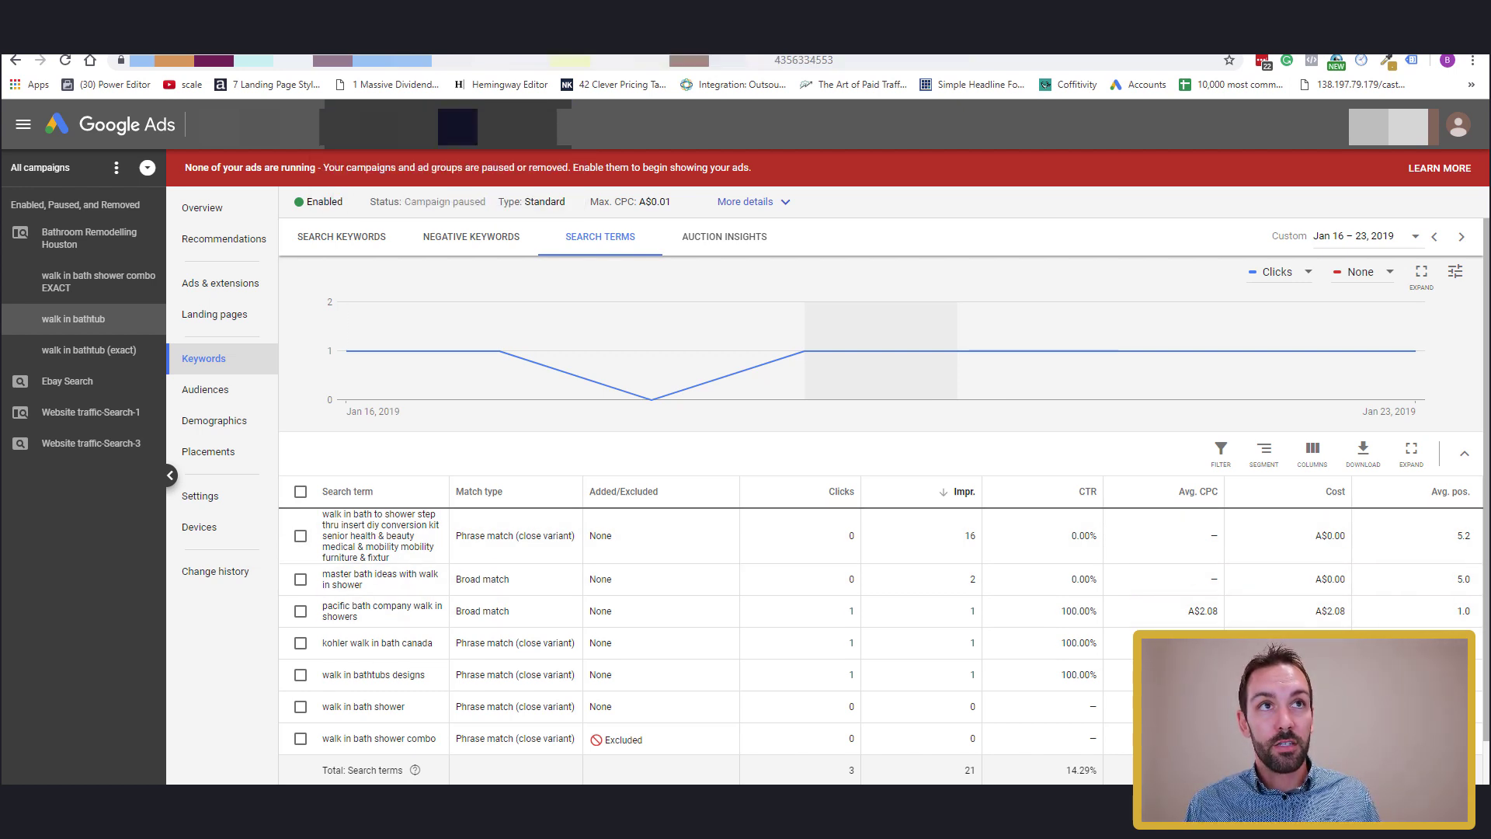
click(235, 292)
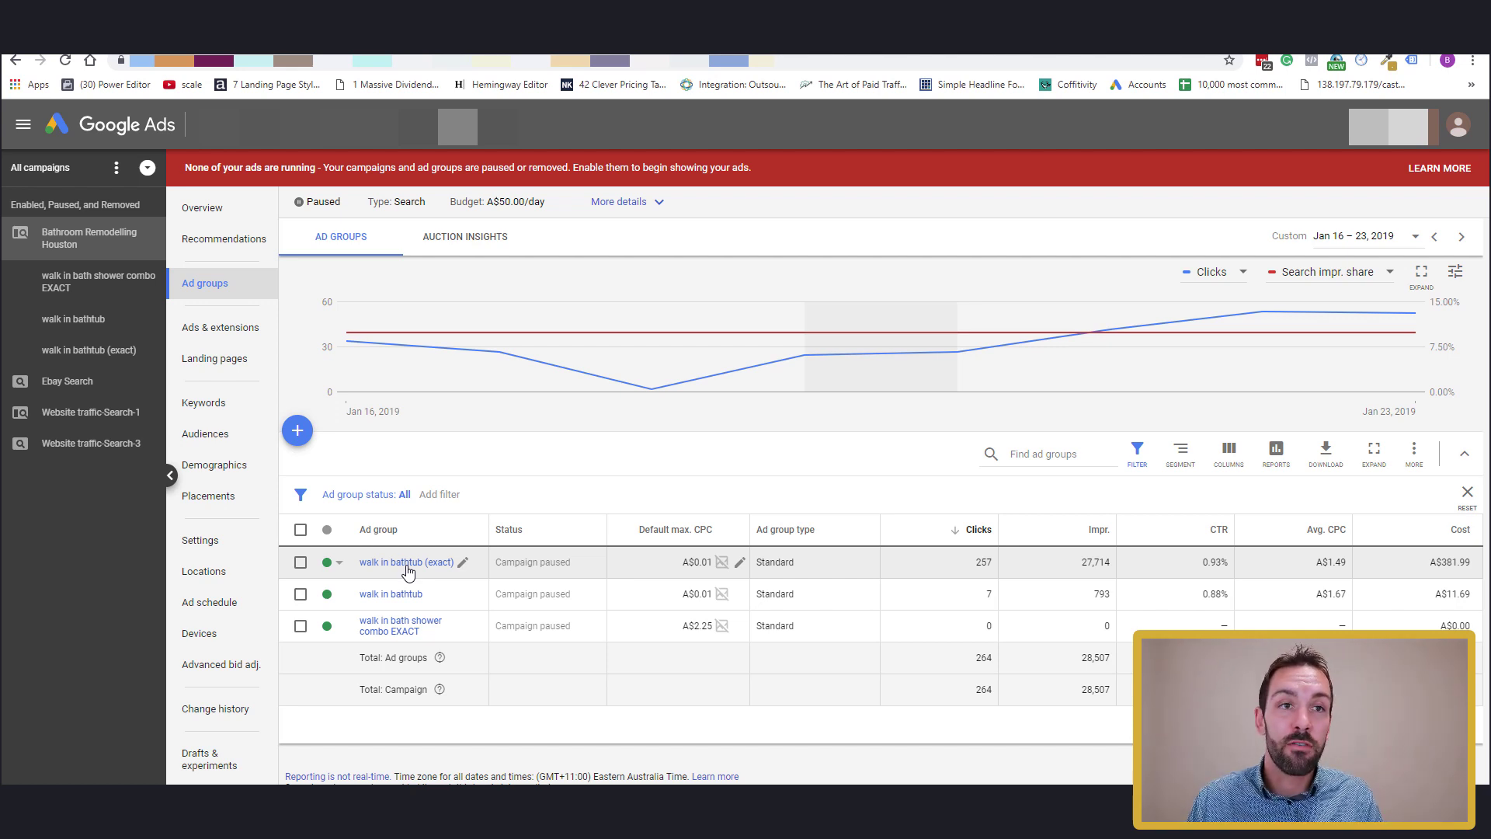
click(401, 594)
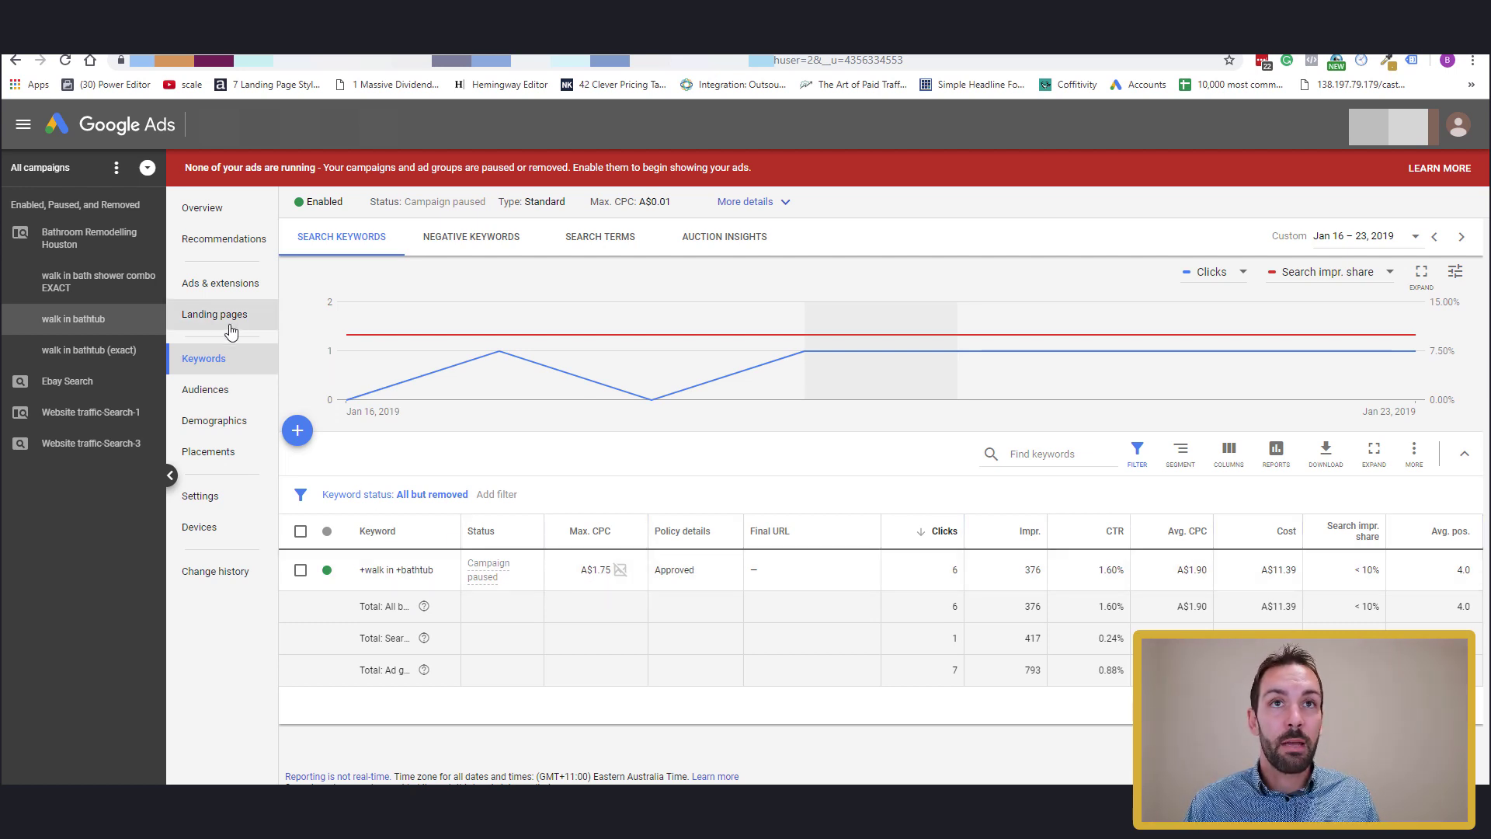
click(87, 237)
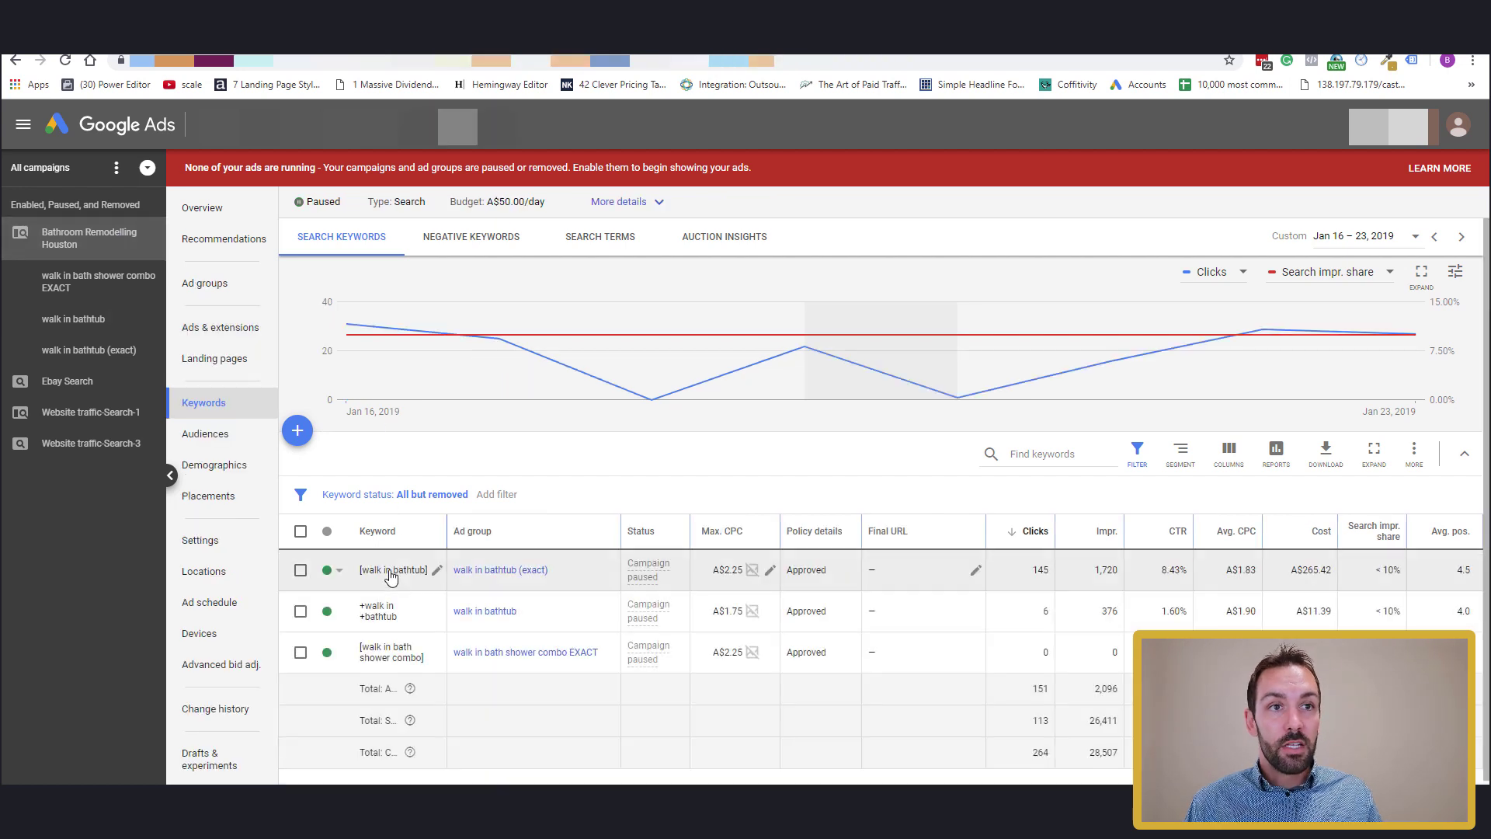
List the walk in bathtub ad group's six negative keywords, including exact-match [walk in bathtub]
click(216, 284)
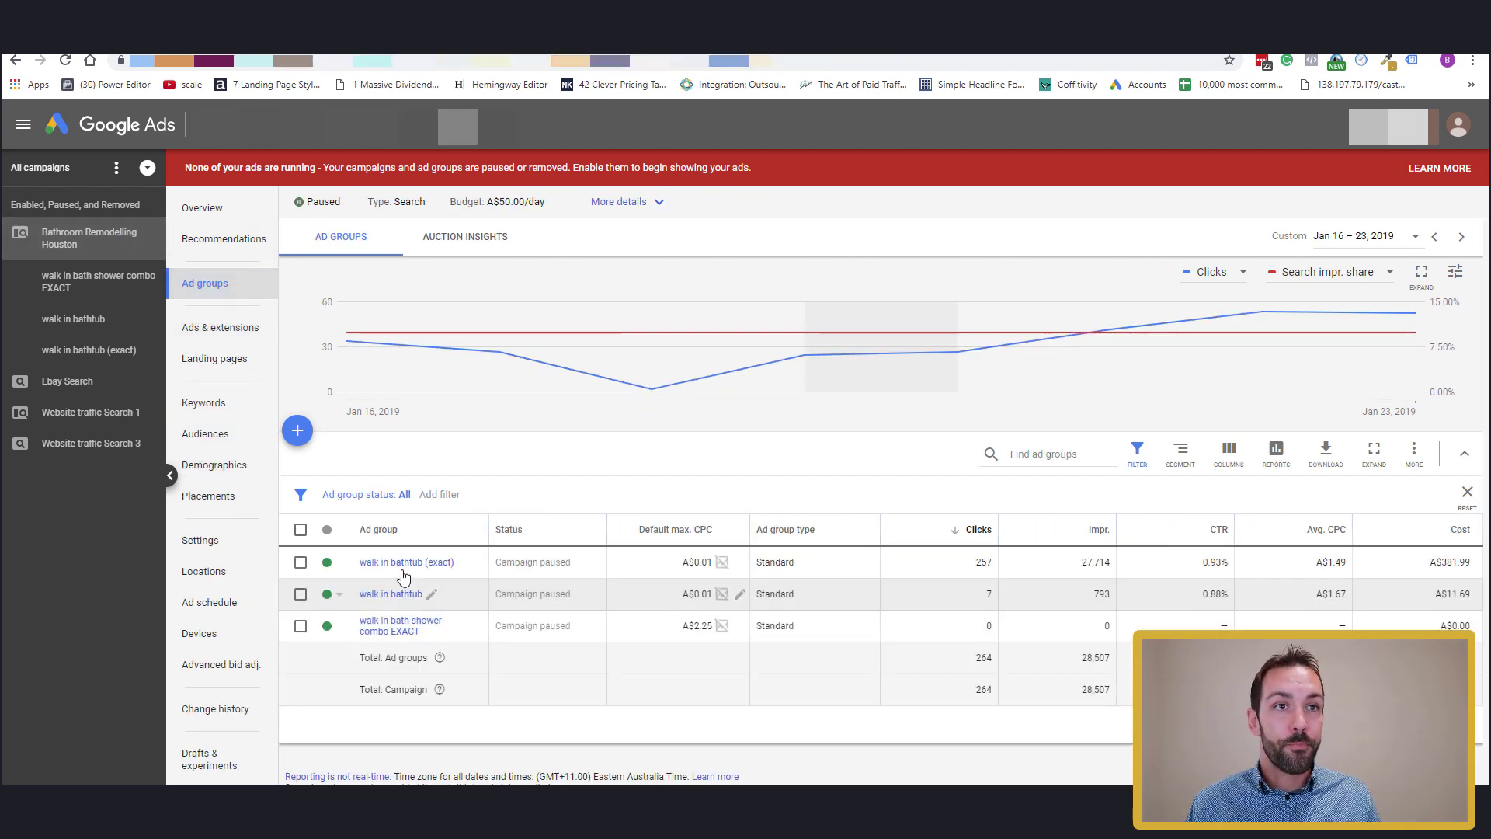
click(401, 567)
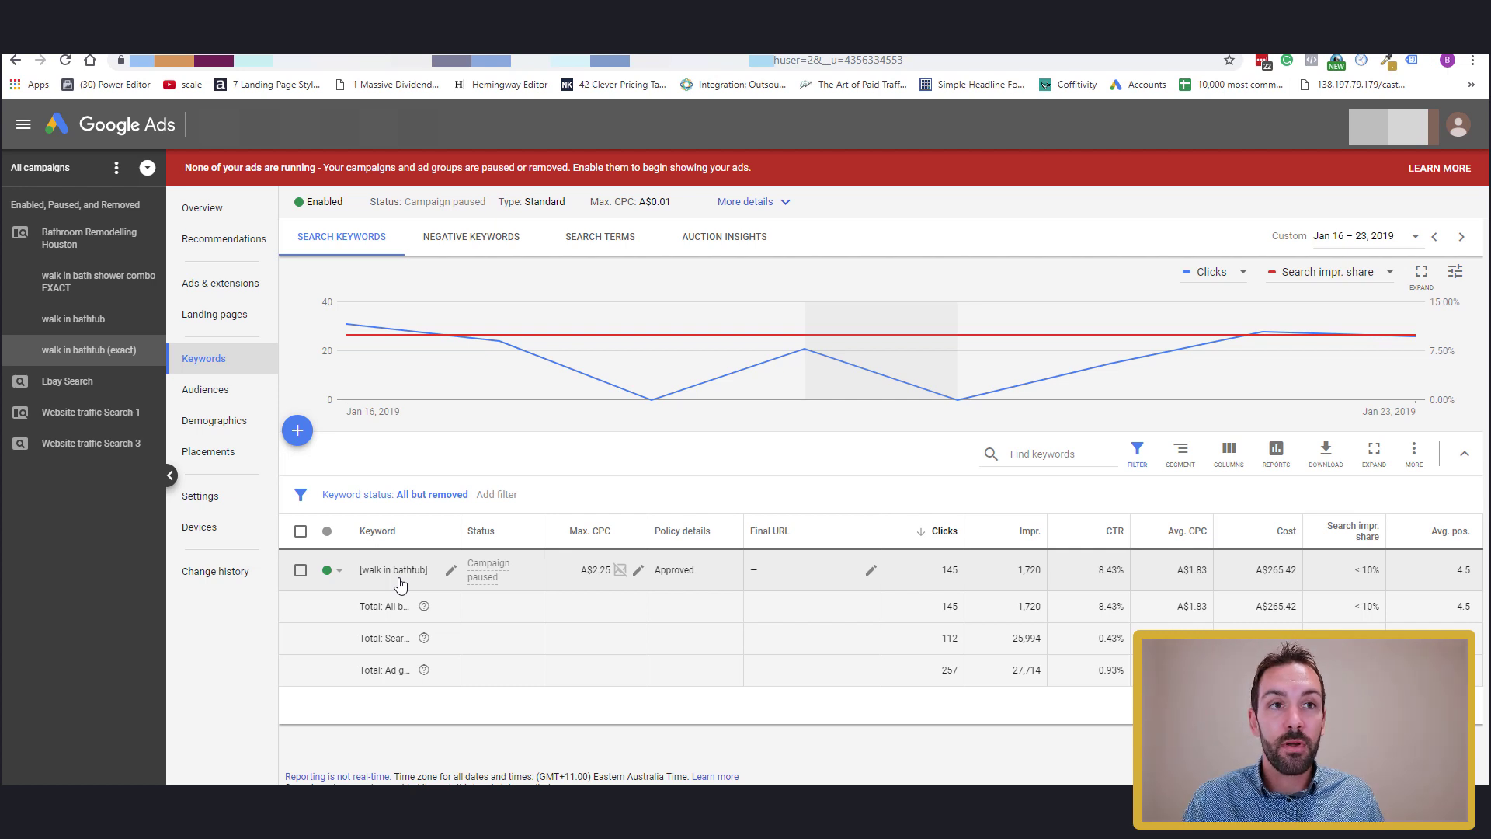
click(87, 332)
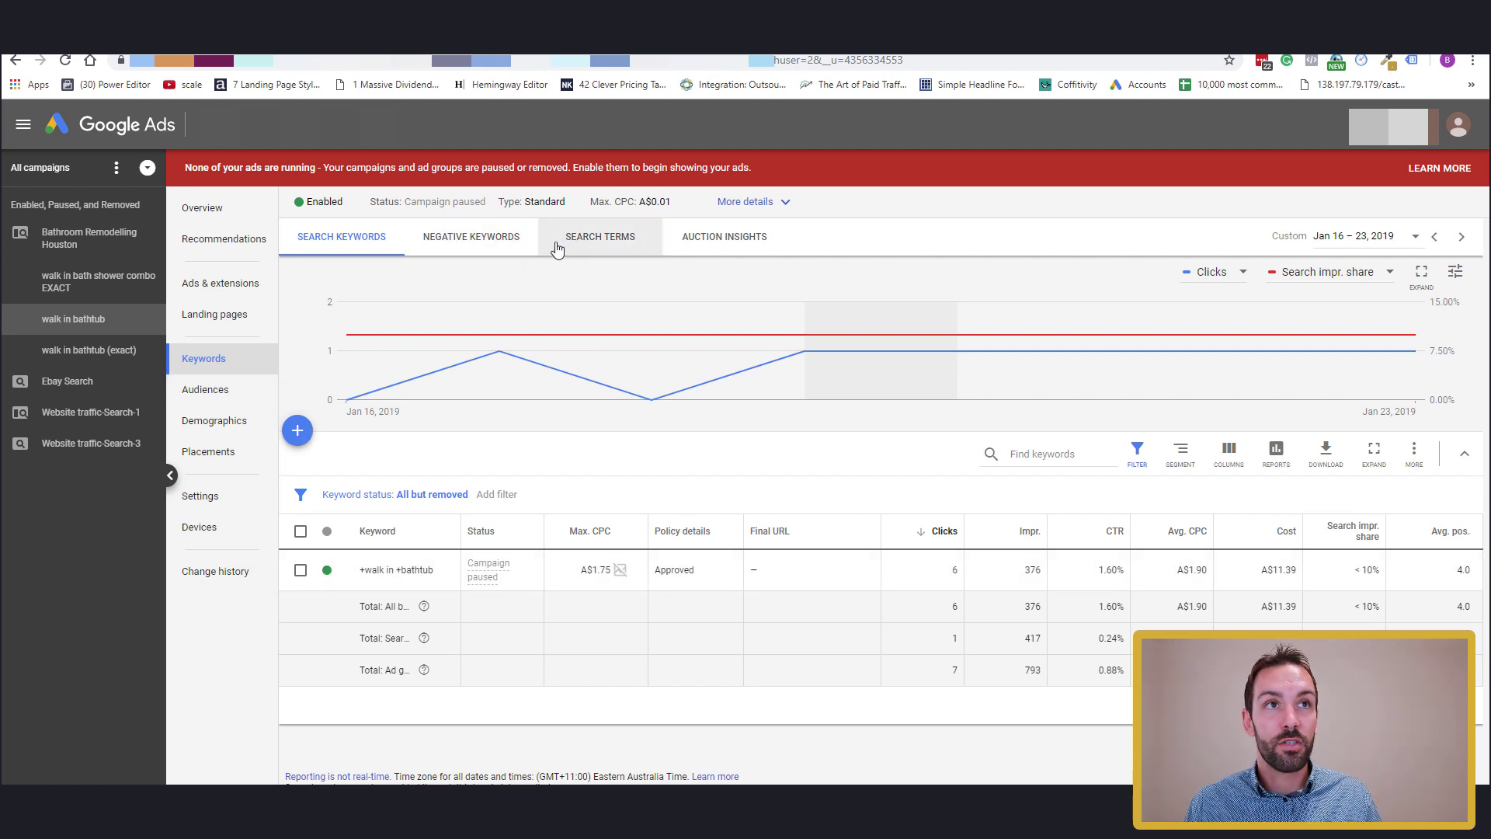
click(498, 247)
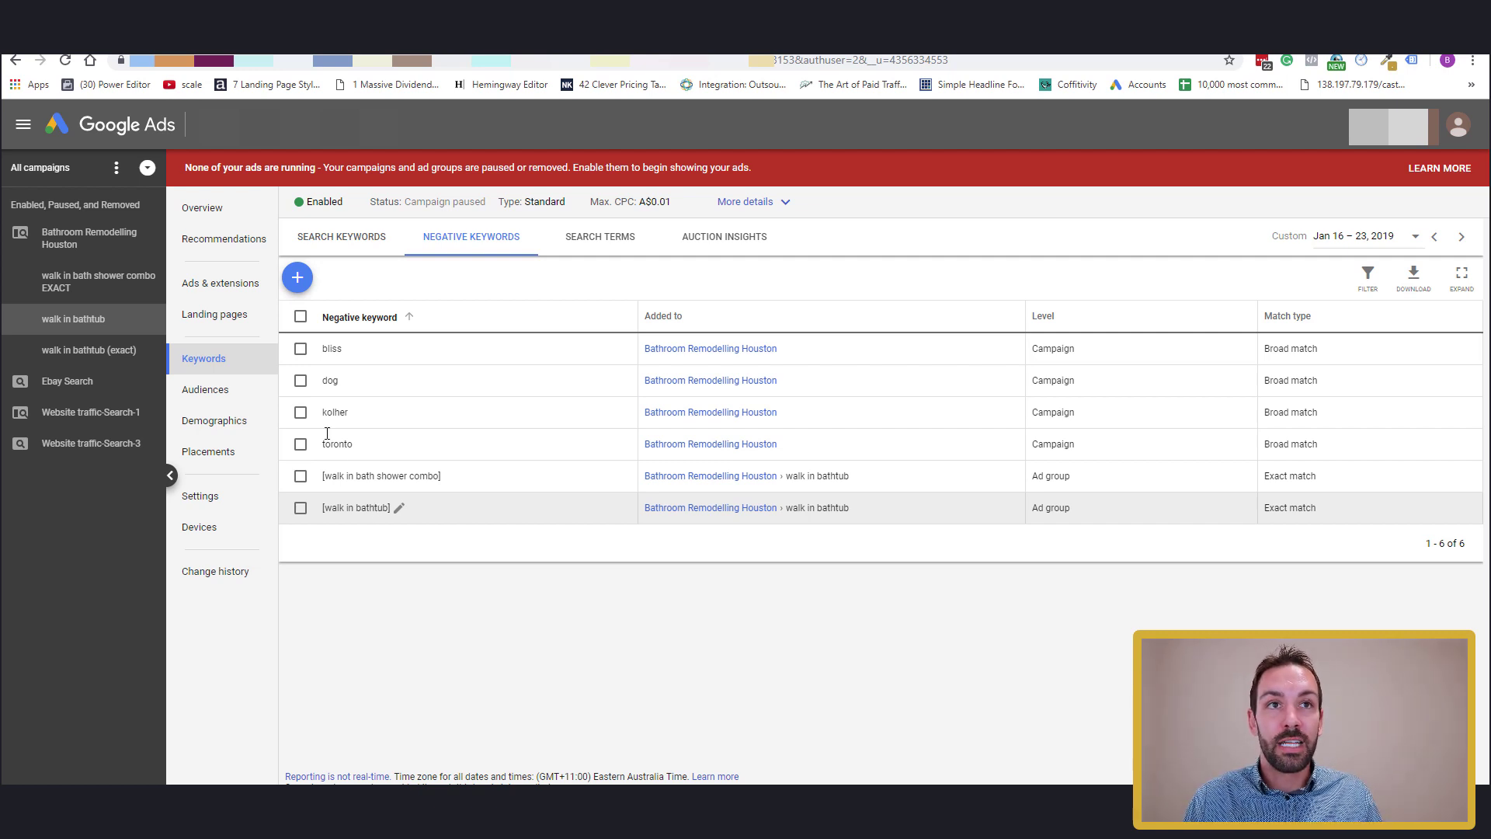
Return to the walk in bathtub ad group's search keywords, showing +walk in +bathtub
click(205, 358)
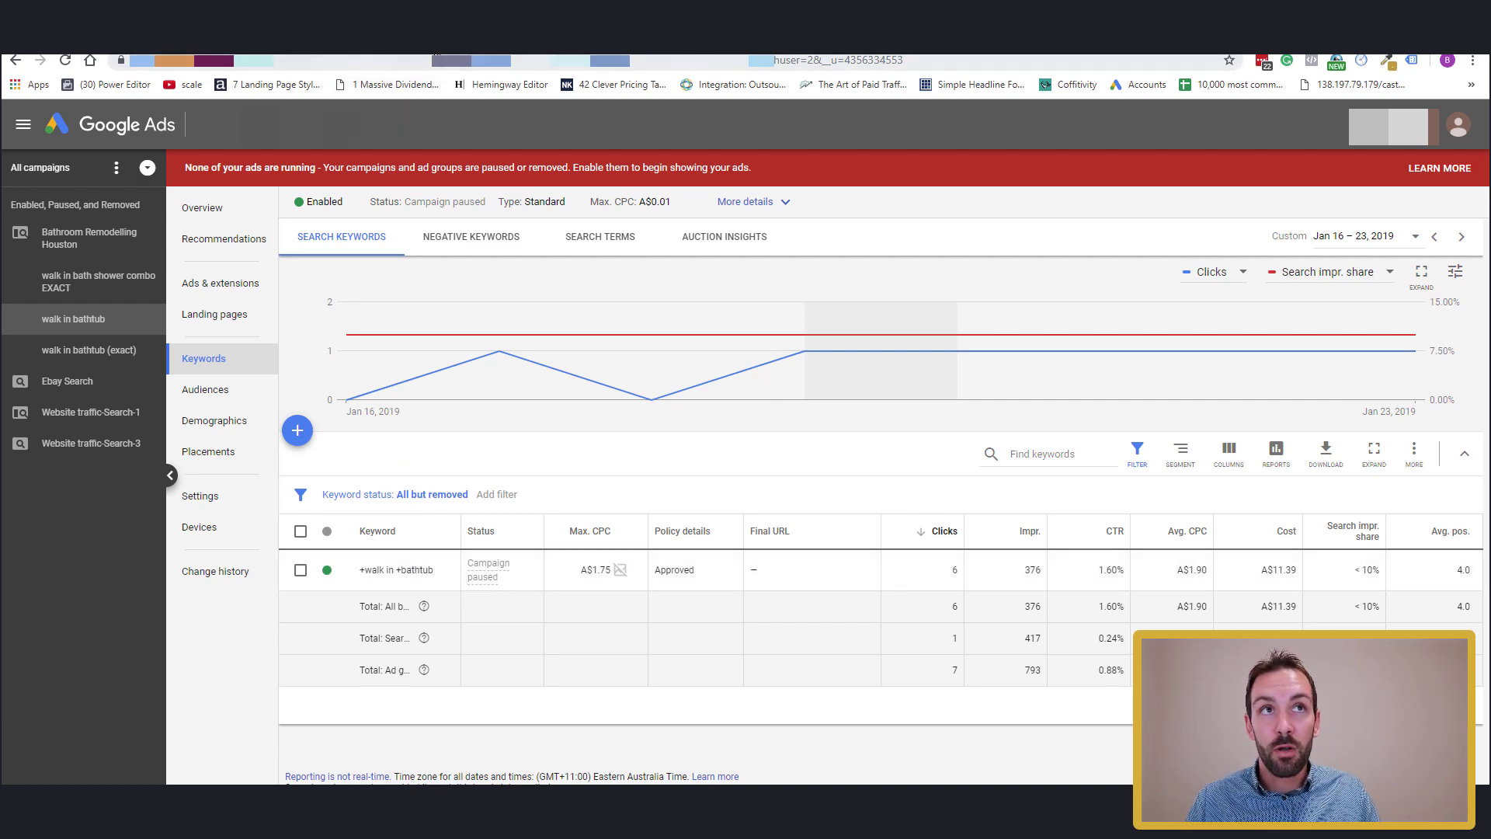
On the consultant's website, bring up the book-a-chat form at the bottom of the page
click(489, 39)
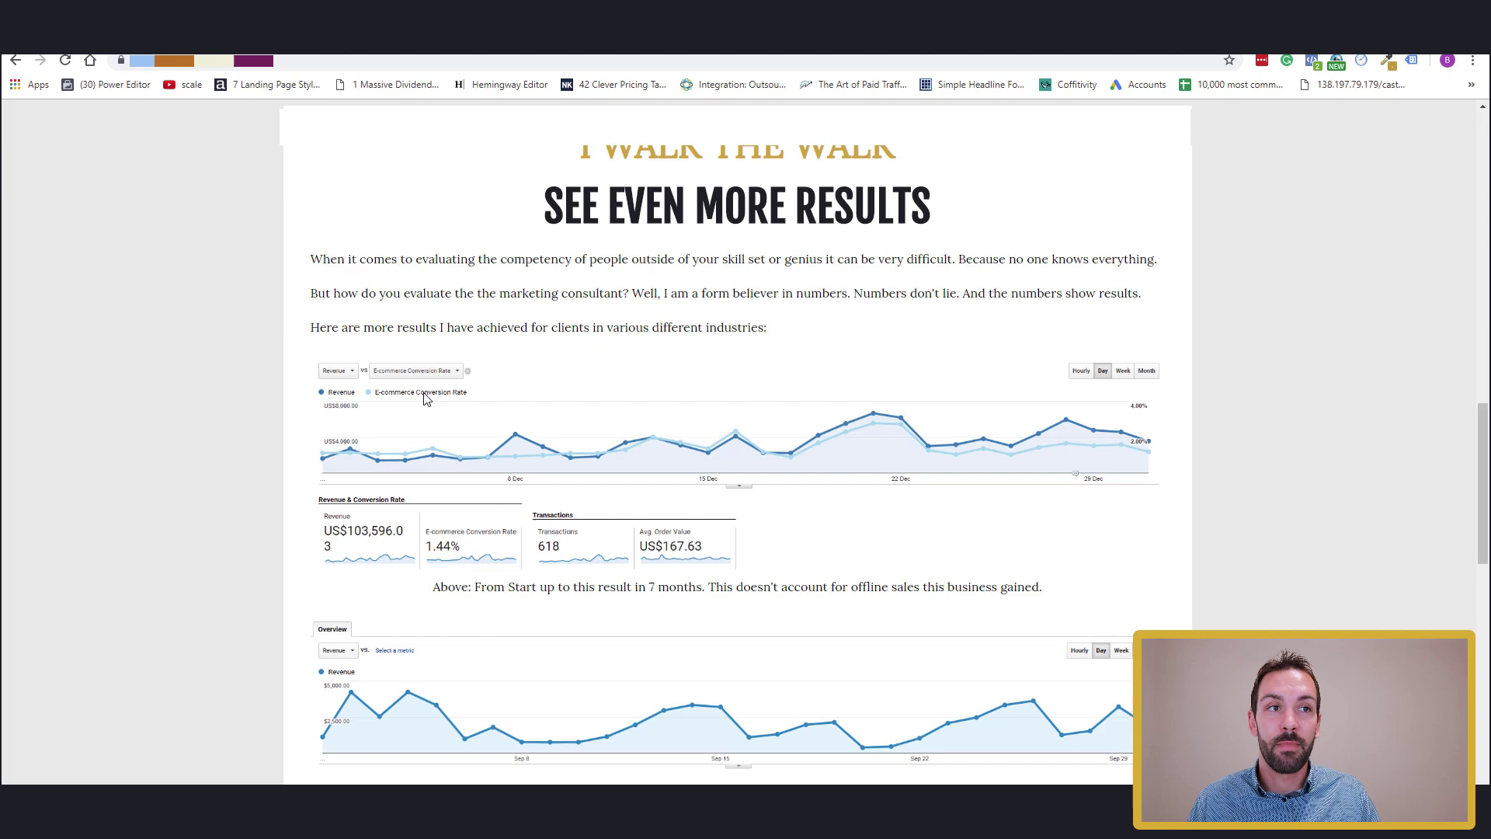
scroll(426, 404, down, 15)
click(734, 612)
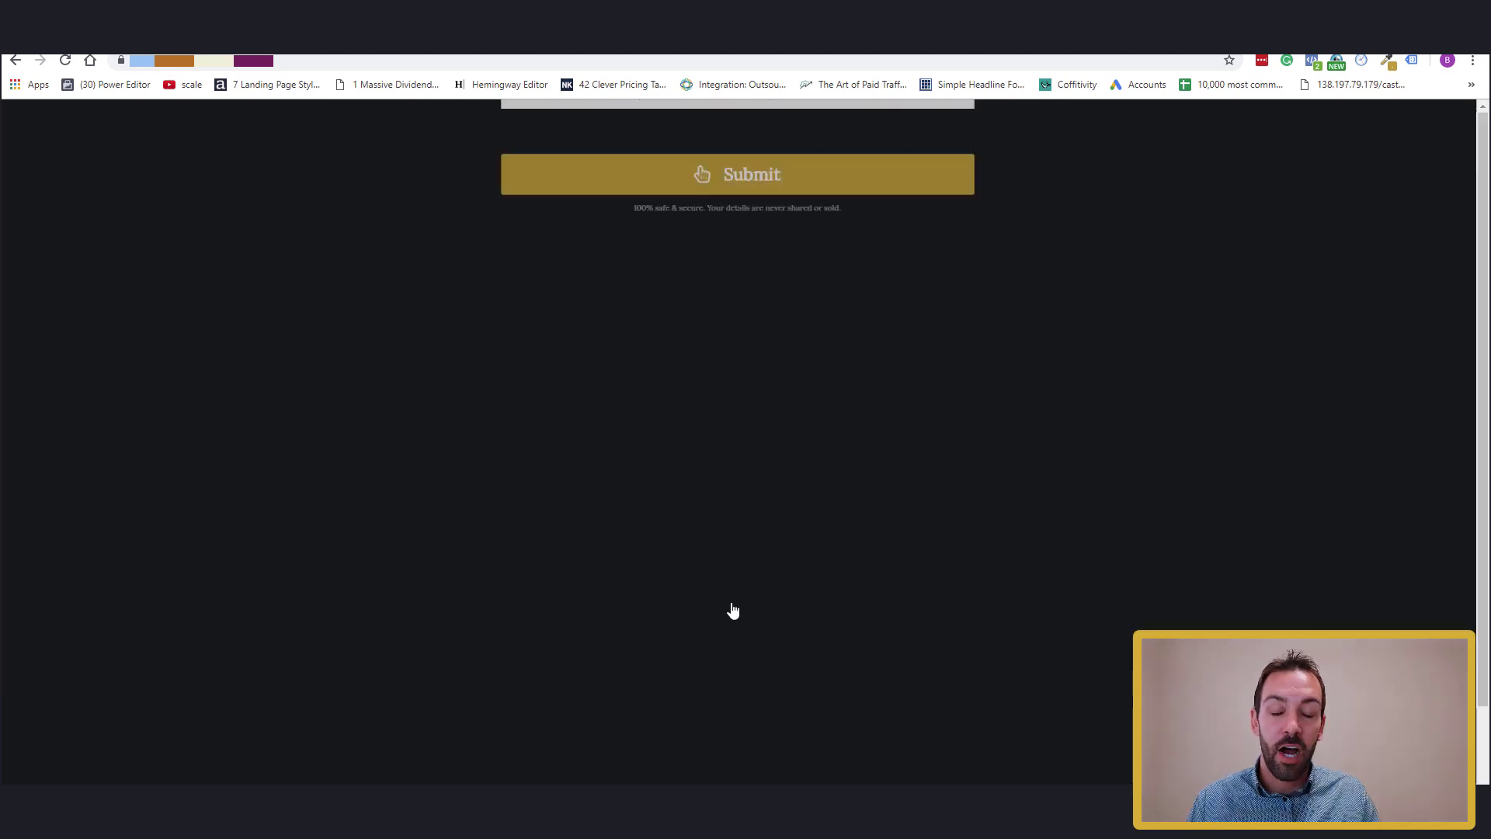